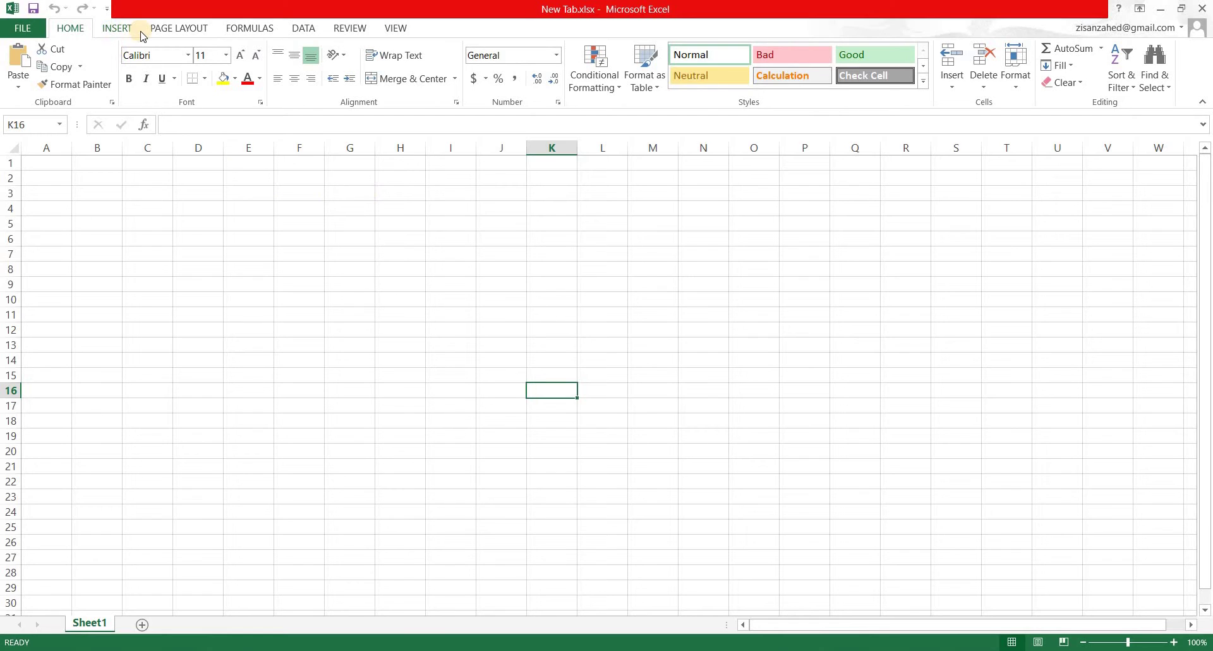
Step: Look through the ribbon's built-in tabs, from Page Layout, Formulas, Data and Review back to Insert and Home
click(173, 26)
click(259, 26)
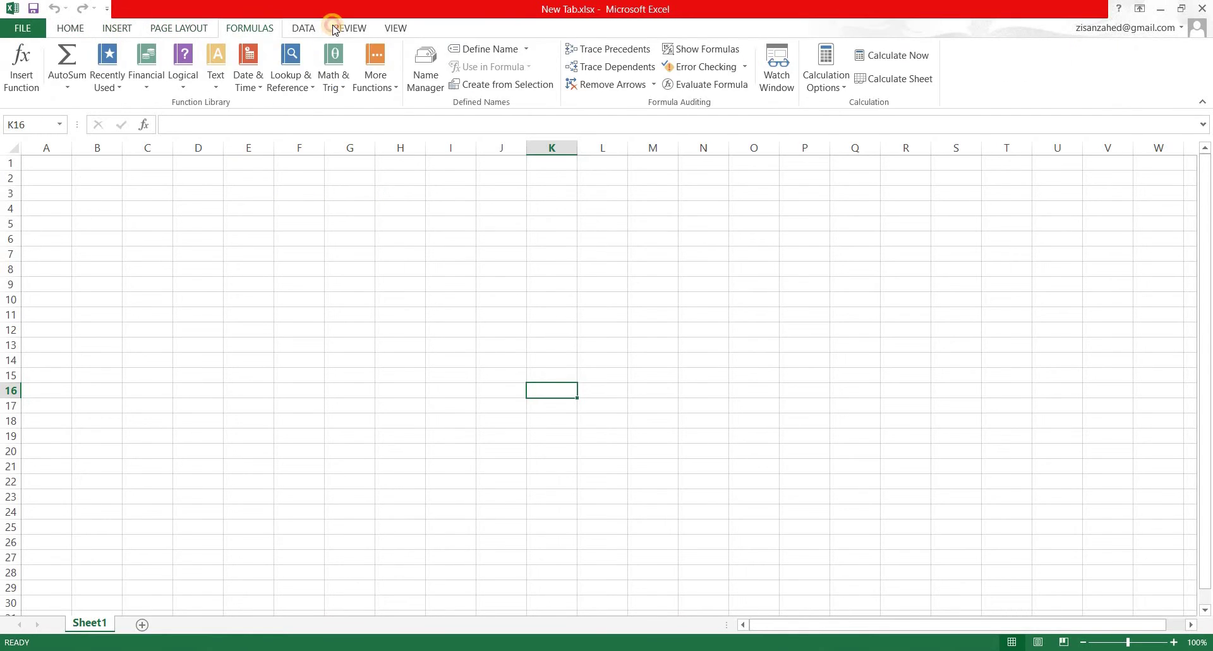
click(345, 28)
click(305, 27)
click(358, 30)
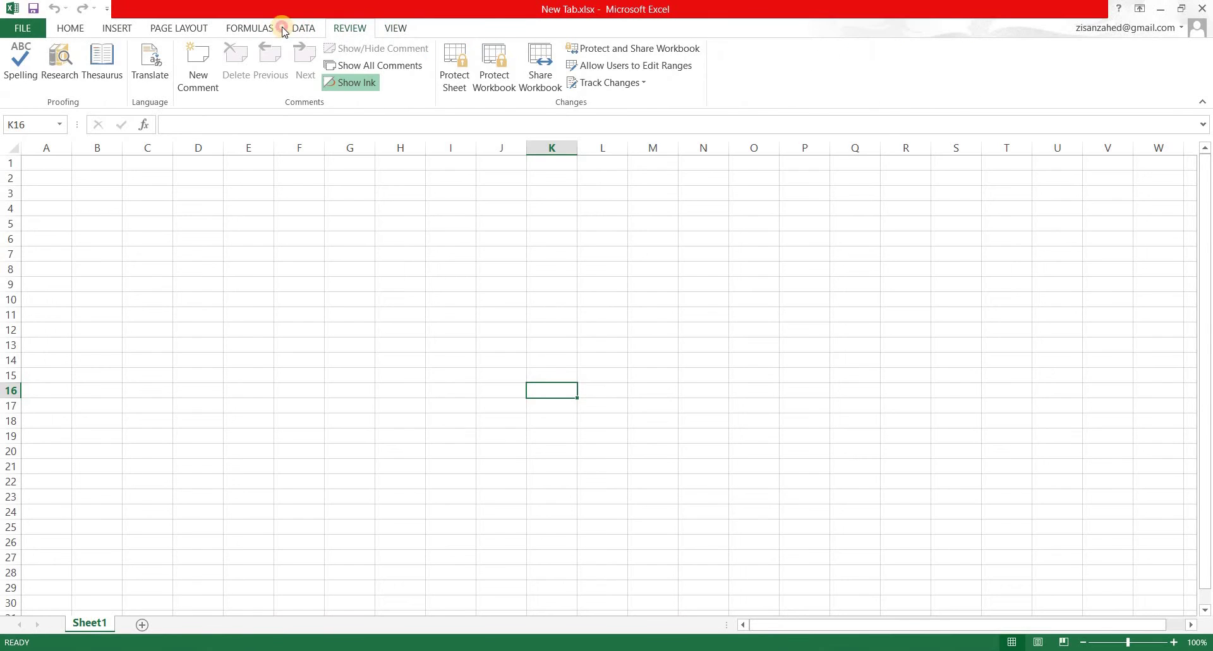
click(254, 25)
click(298, 26)
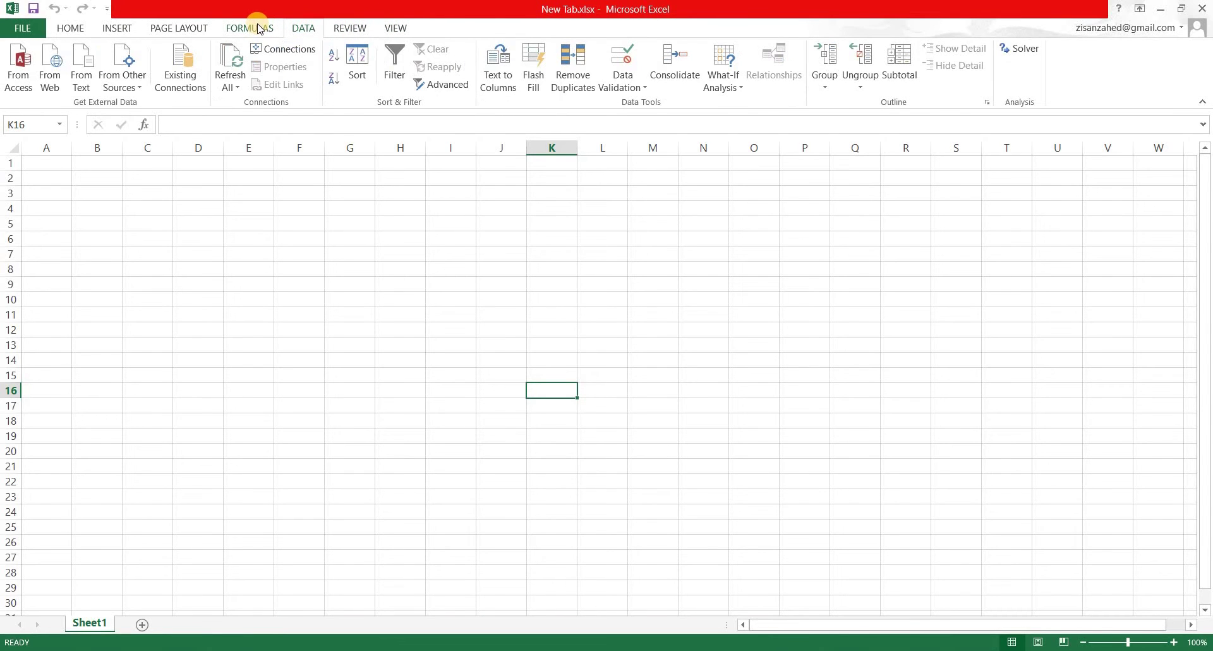
click(256, 28)
click(177, 28)
click(115, 28)
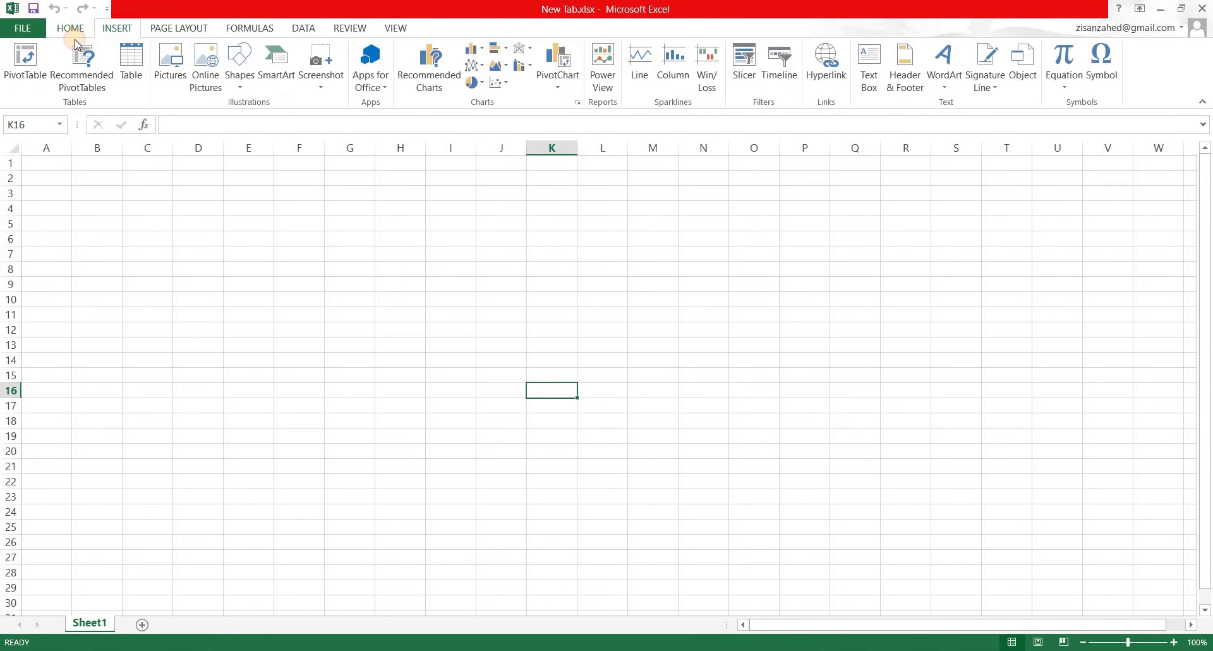
click(72, 30)
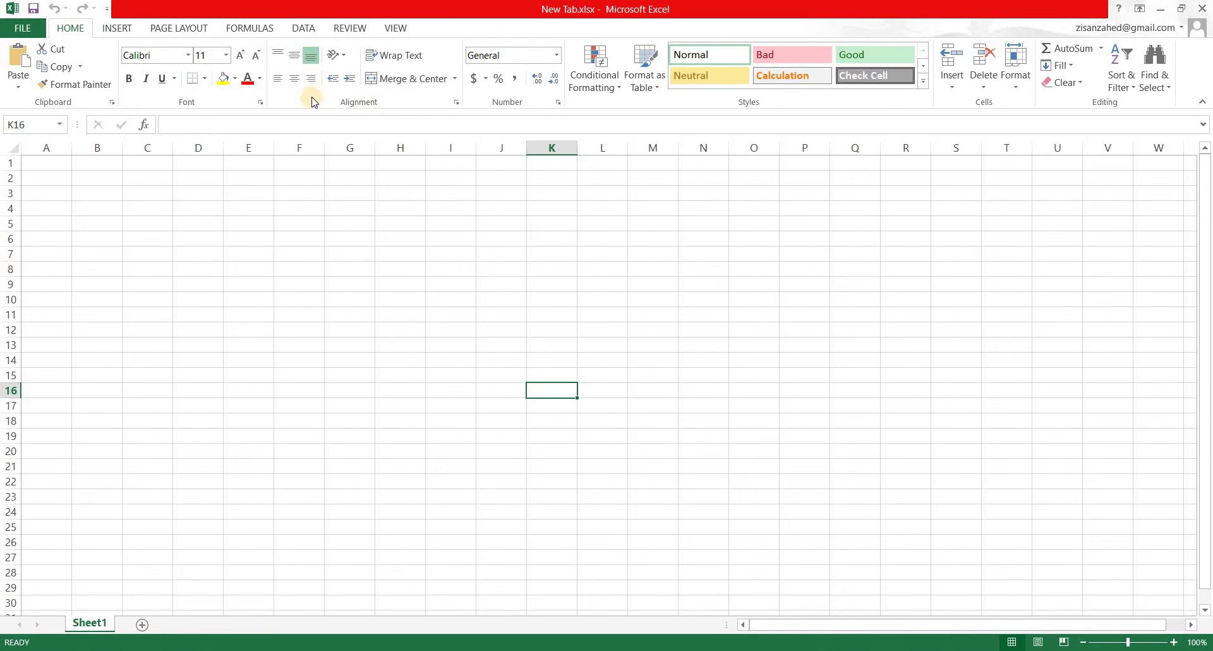
Step: Add a new custom tab to the ribbon directly after Home, apply it and display the empty tab
right_click(409, 102)
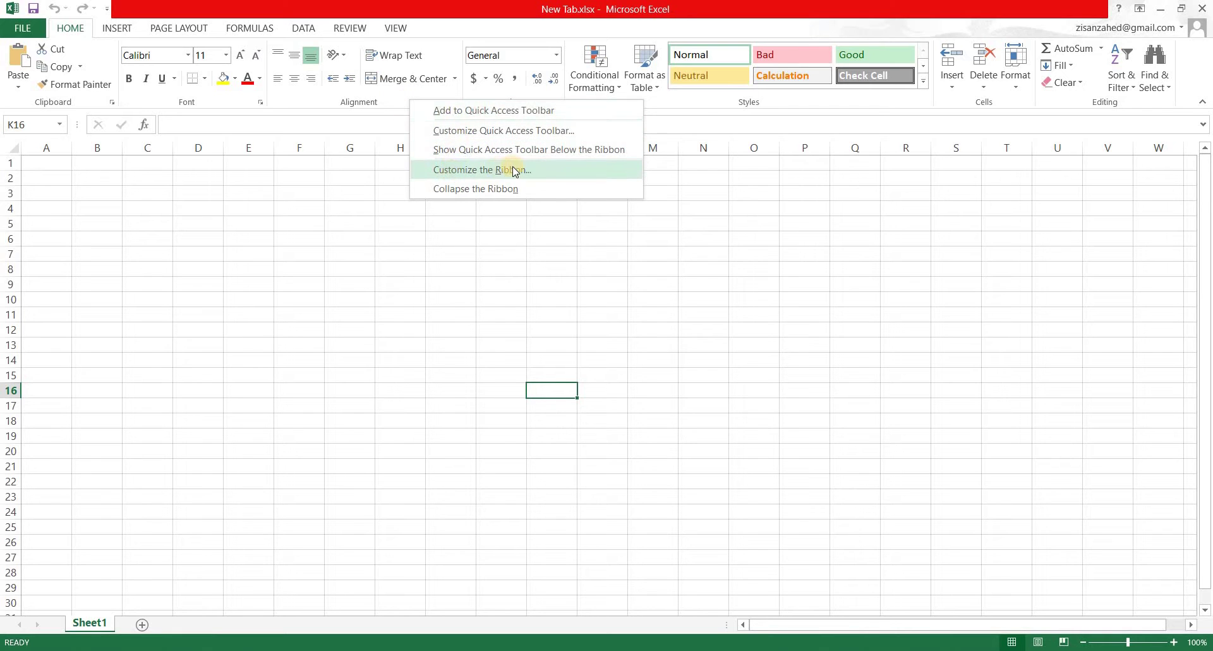
click(482, 169)
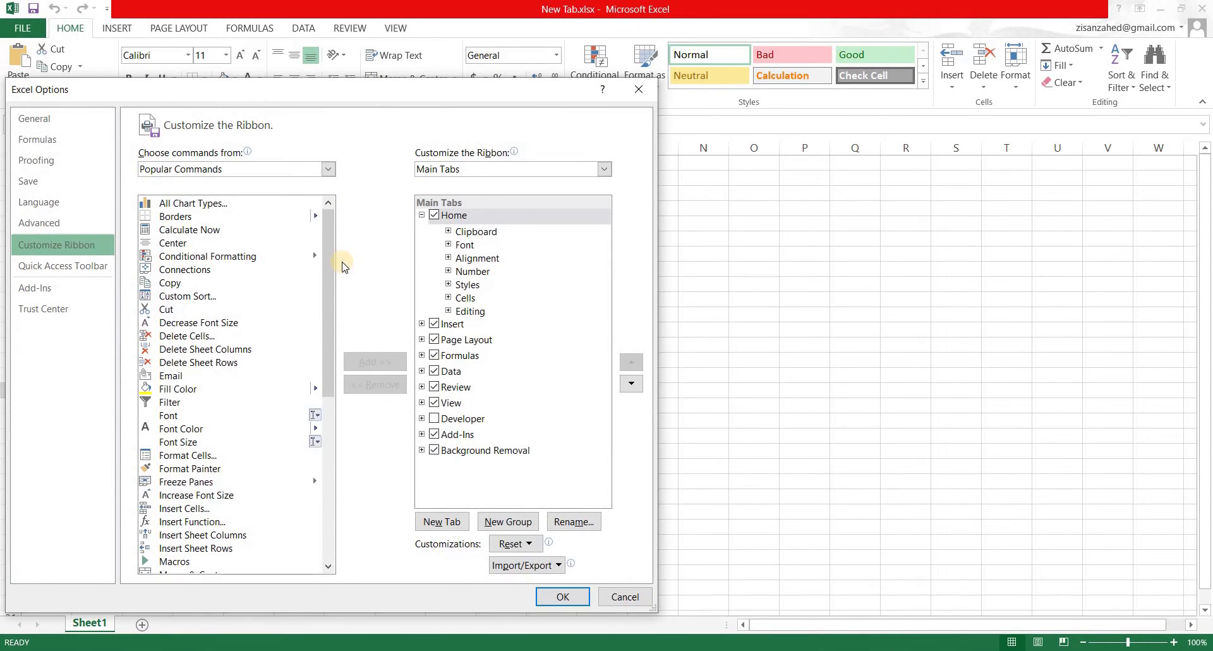
click(433, 523)
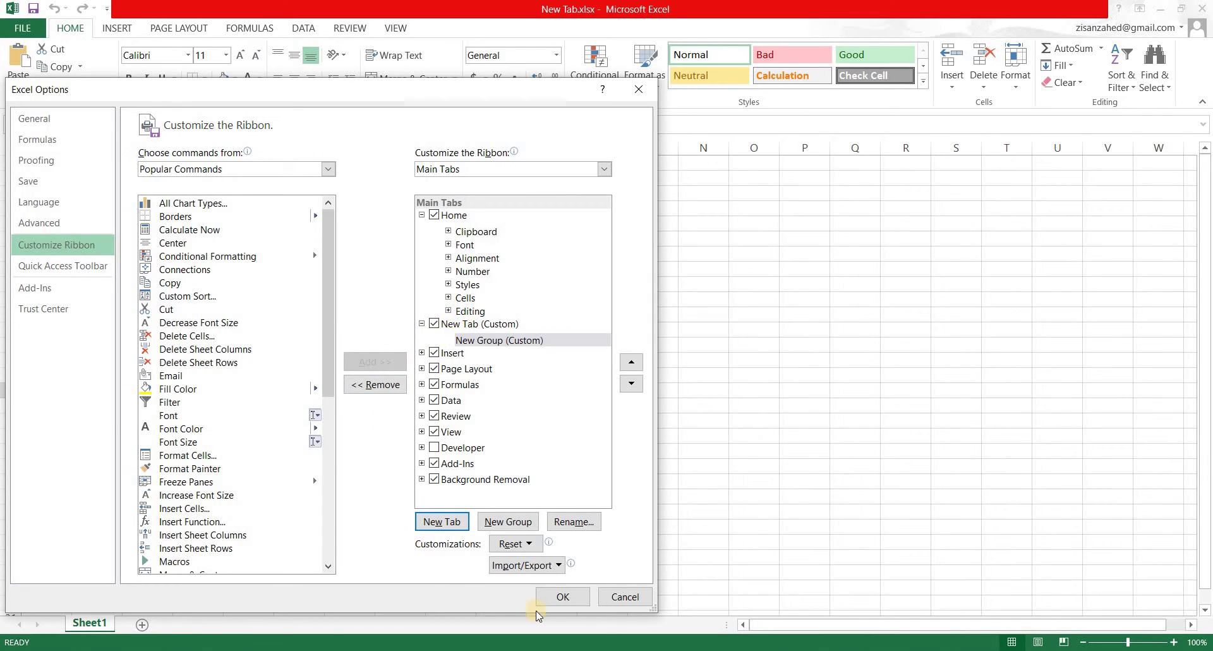
click(558, 598)
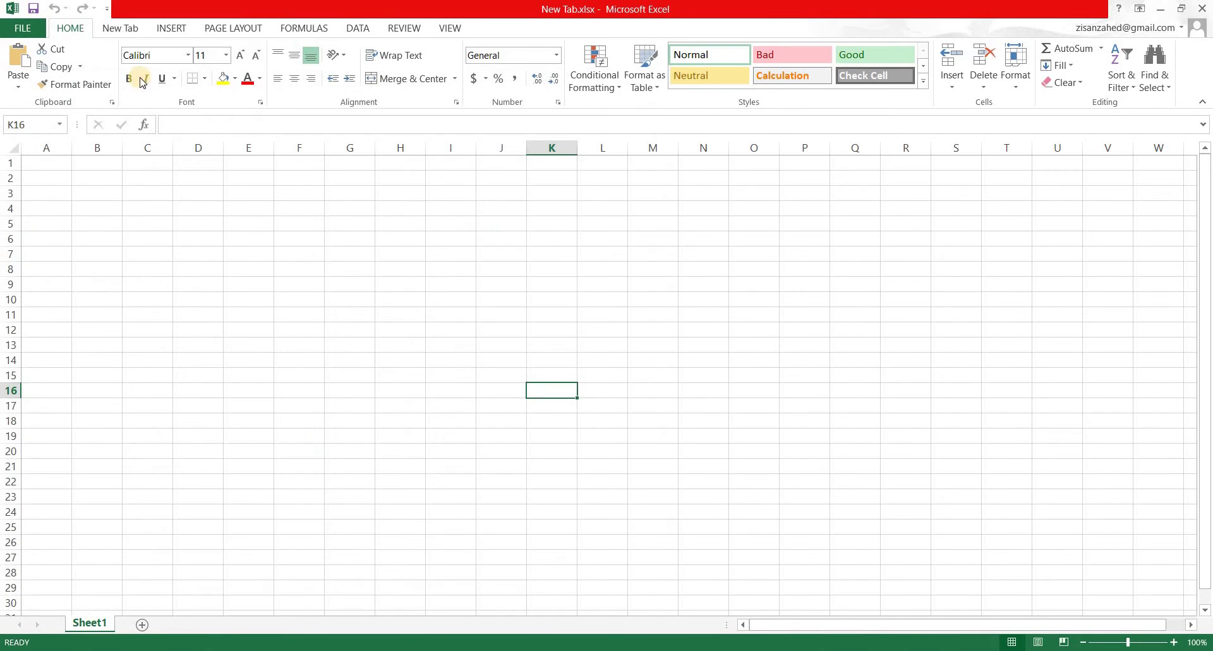
click(120, 27)
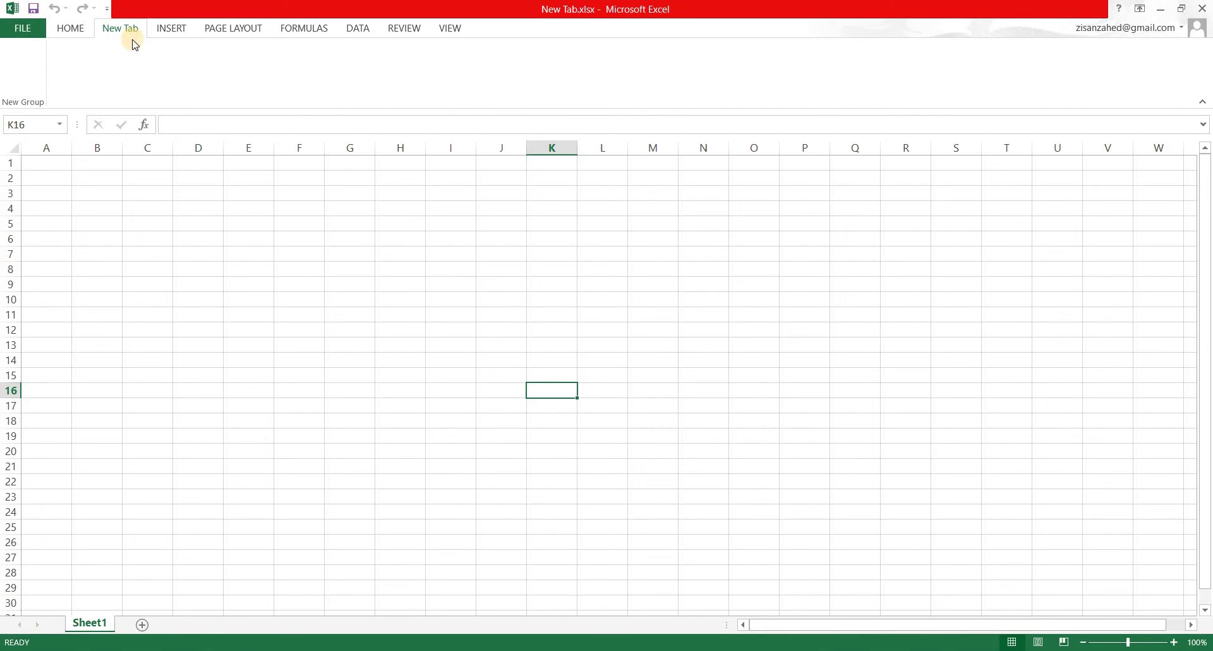
Step: Customize the ribbon again and add the Sum command to the new group in the custom tab
right_click(242, 64)
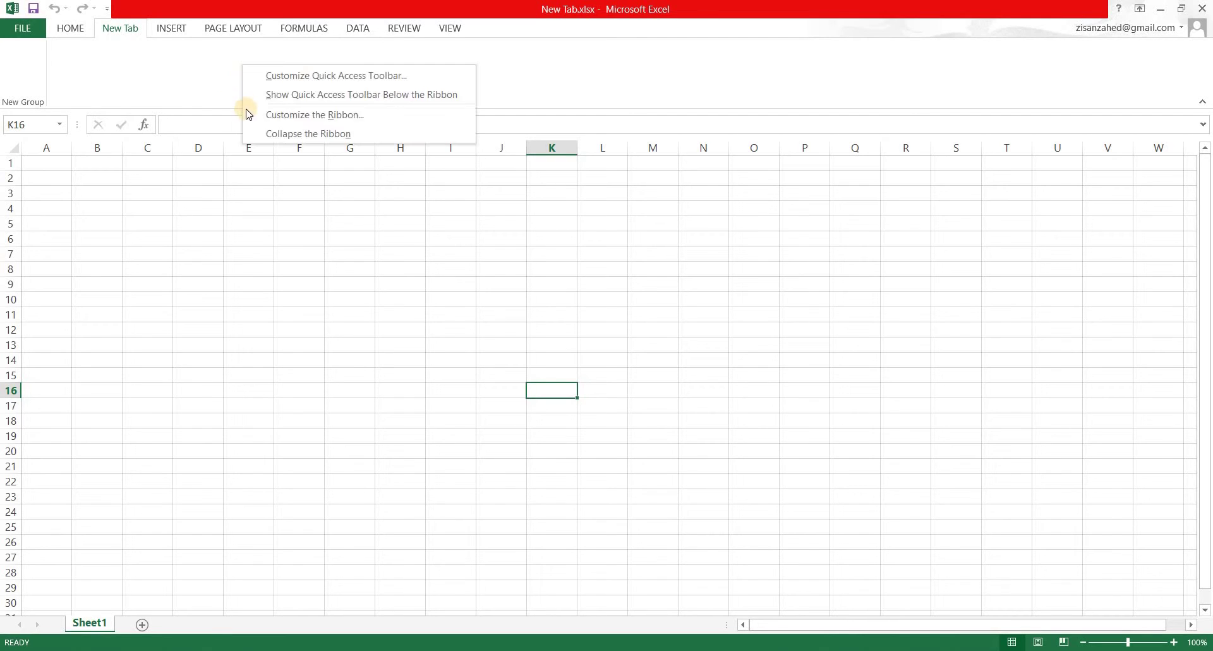
click(342, 115)
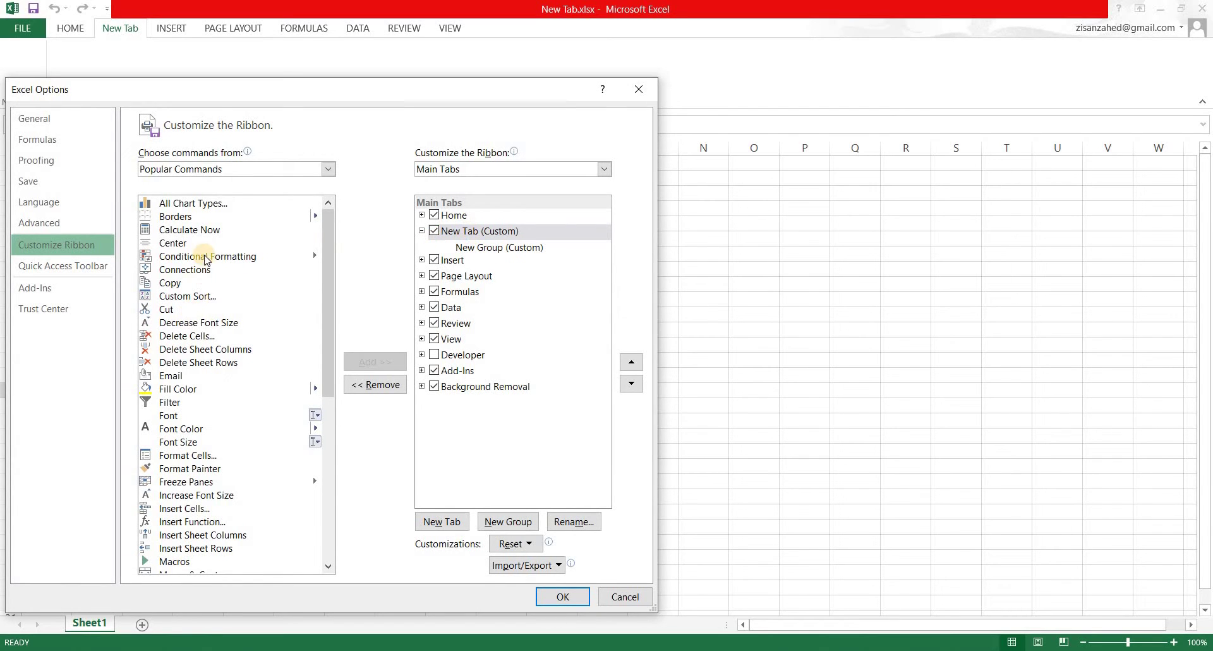
scroll(206, 262, down, 8)
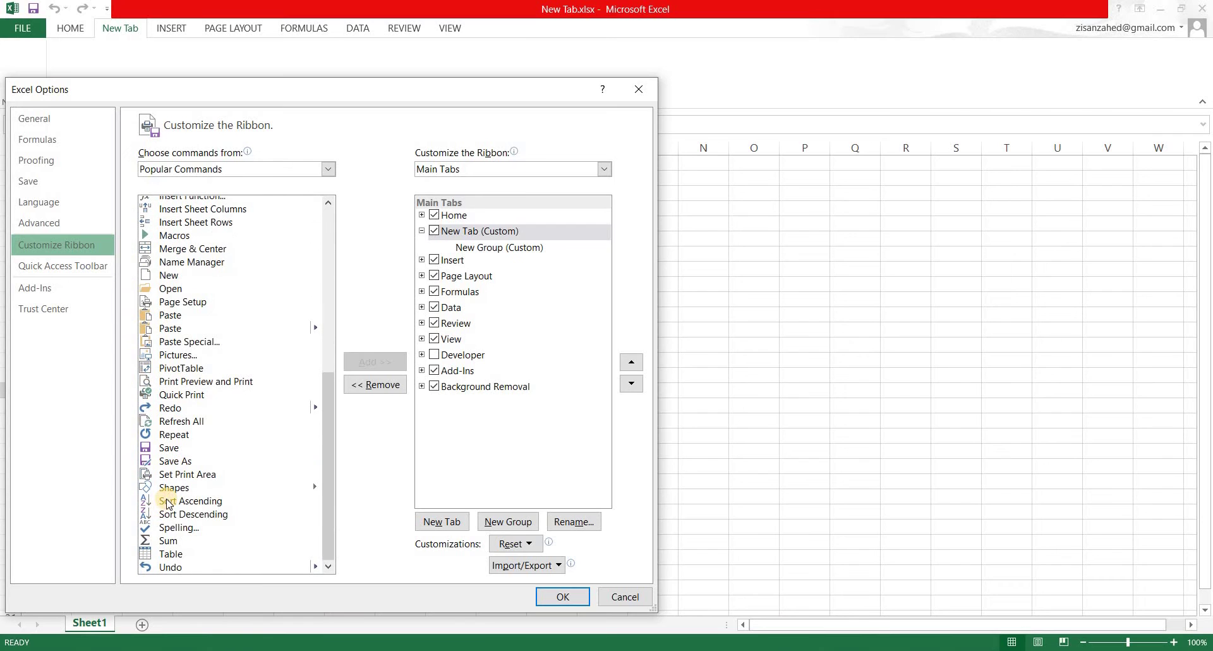
scroll(169, 504, up, 8)
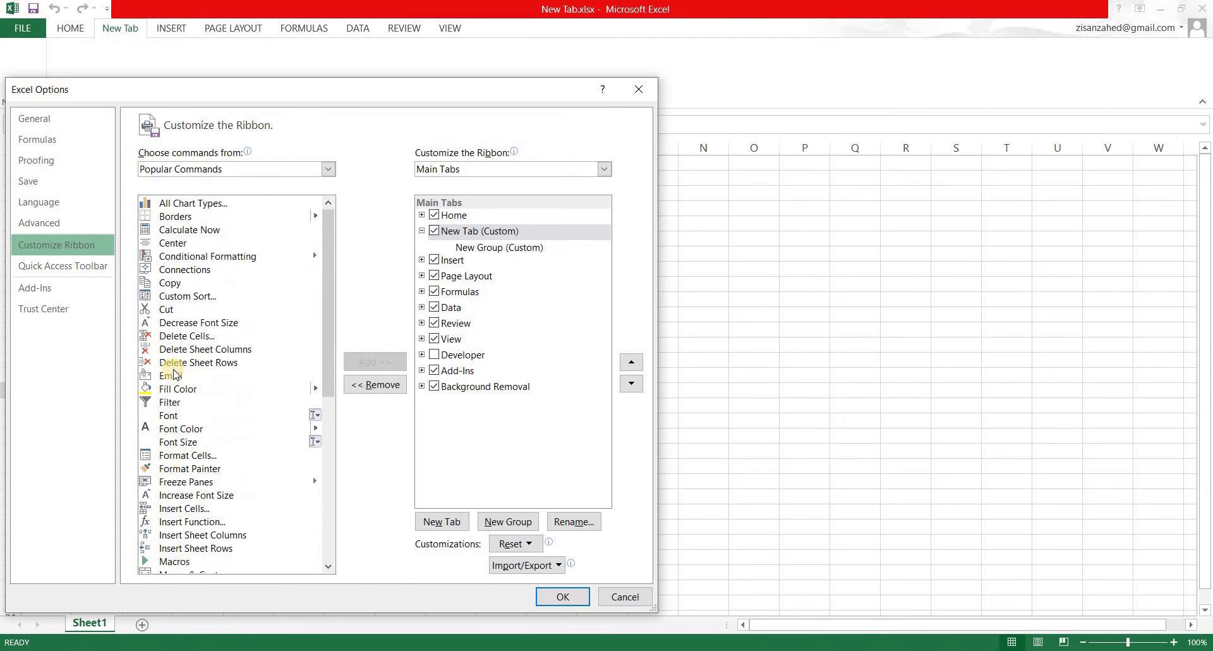
scroll(170, 324, down, 3)
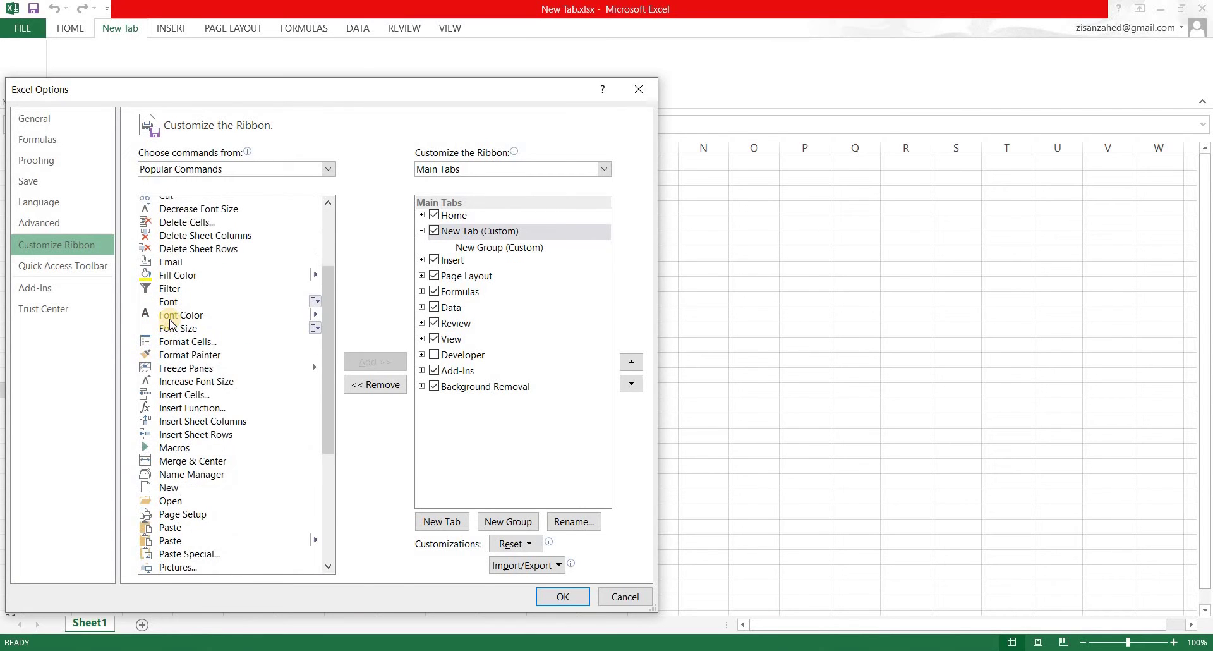
scroll(170, 324, down, 3)
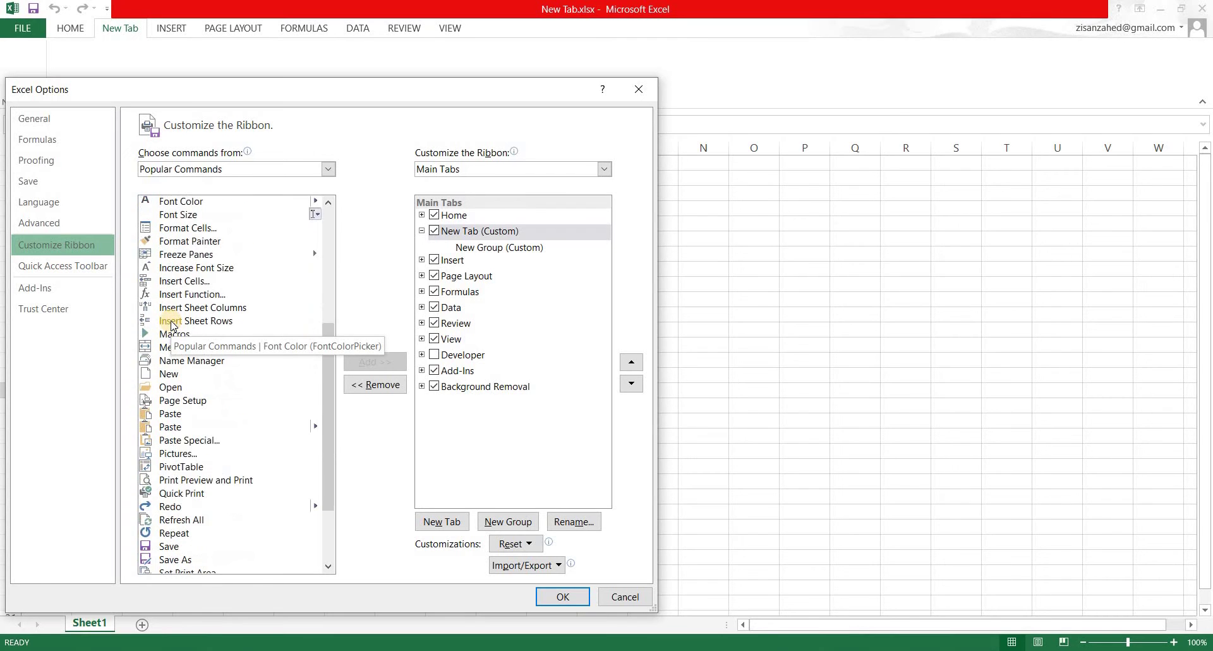
scroll(171, 323, down, 3)
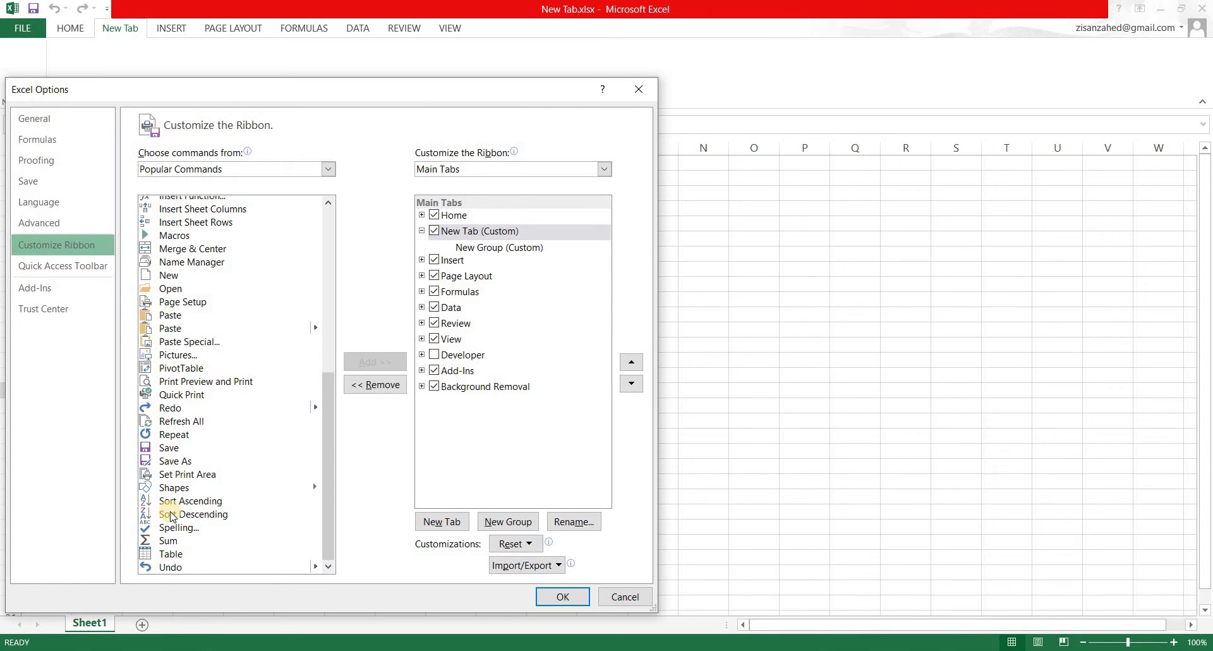
click(165, 540)
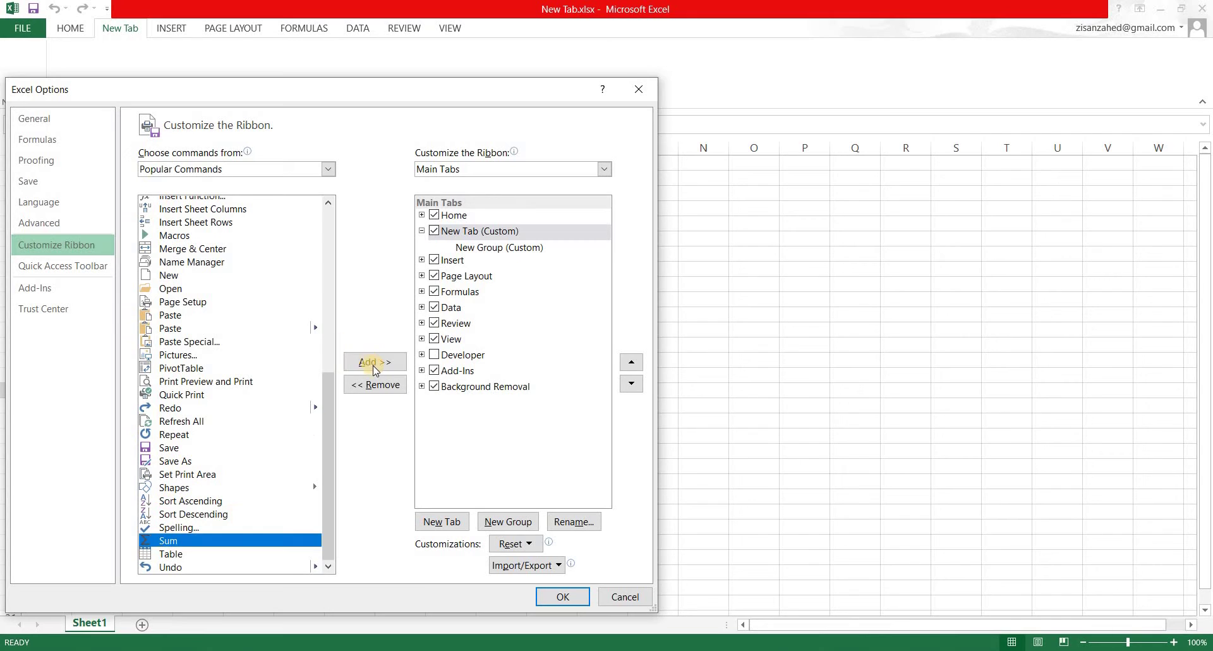
click(373, 362)
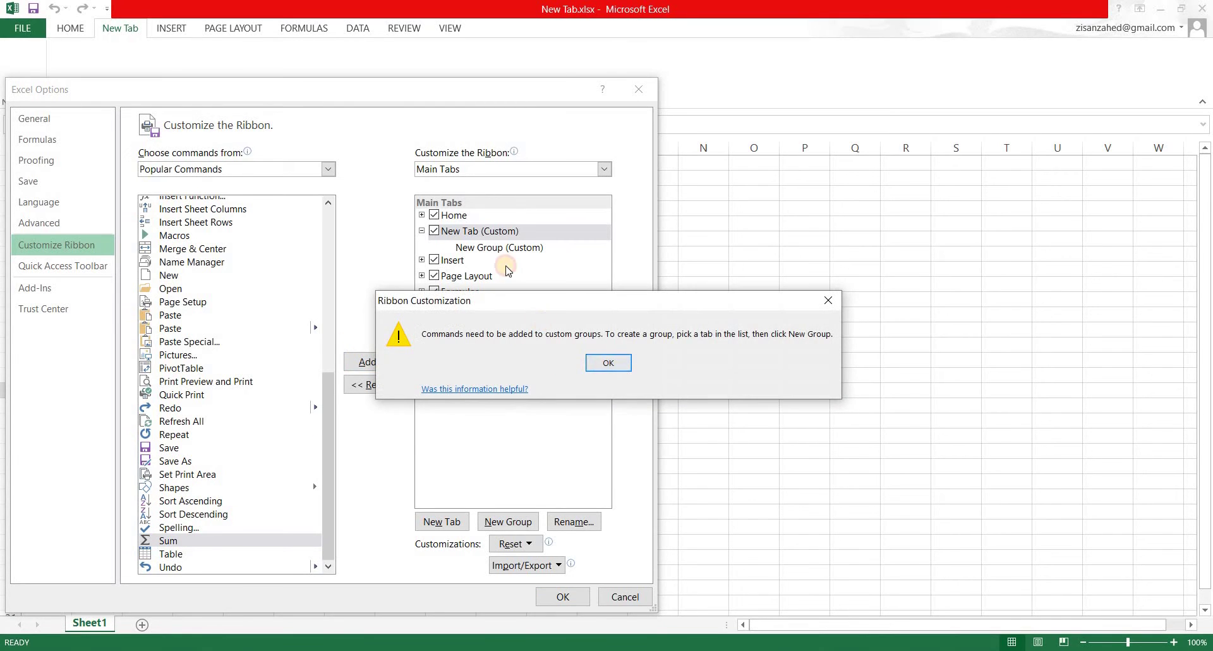
key(Return)
click(486, 248)
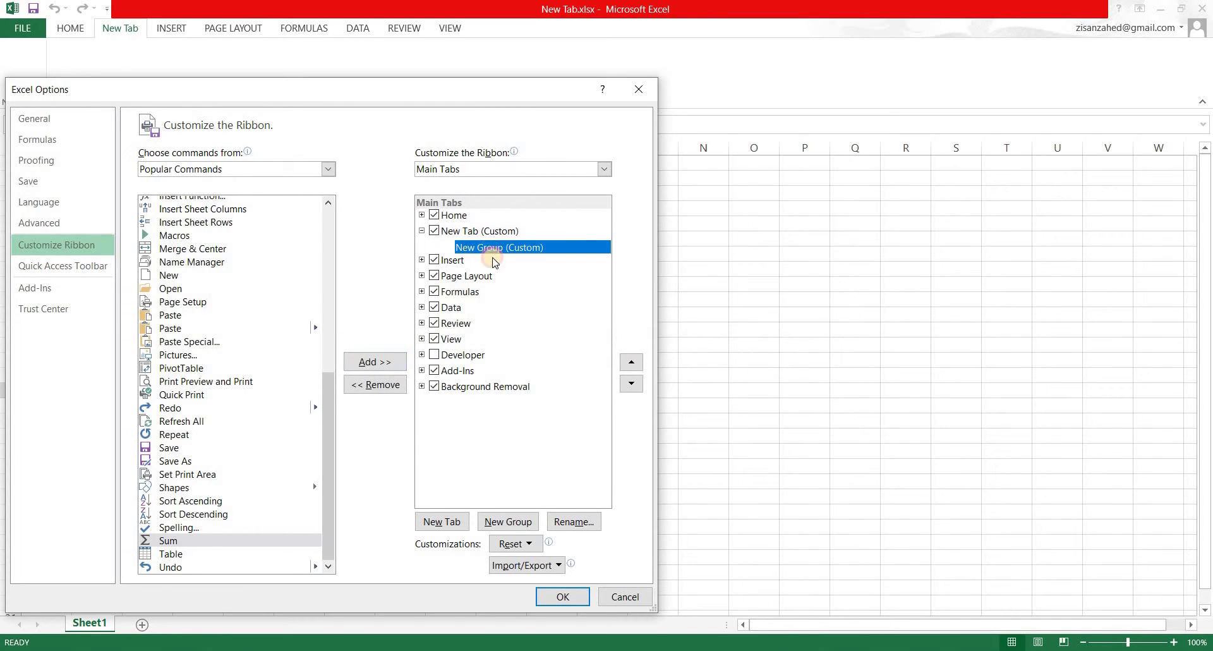
click(389, 360)
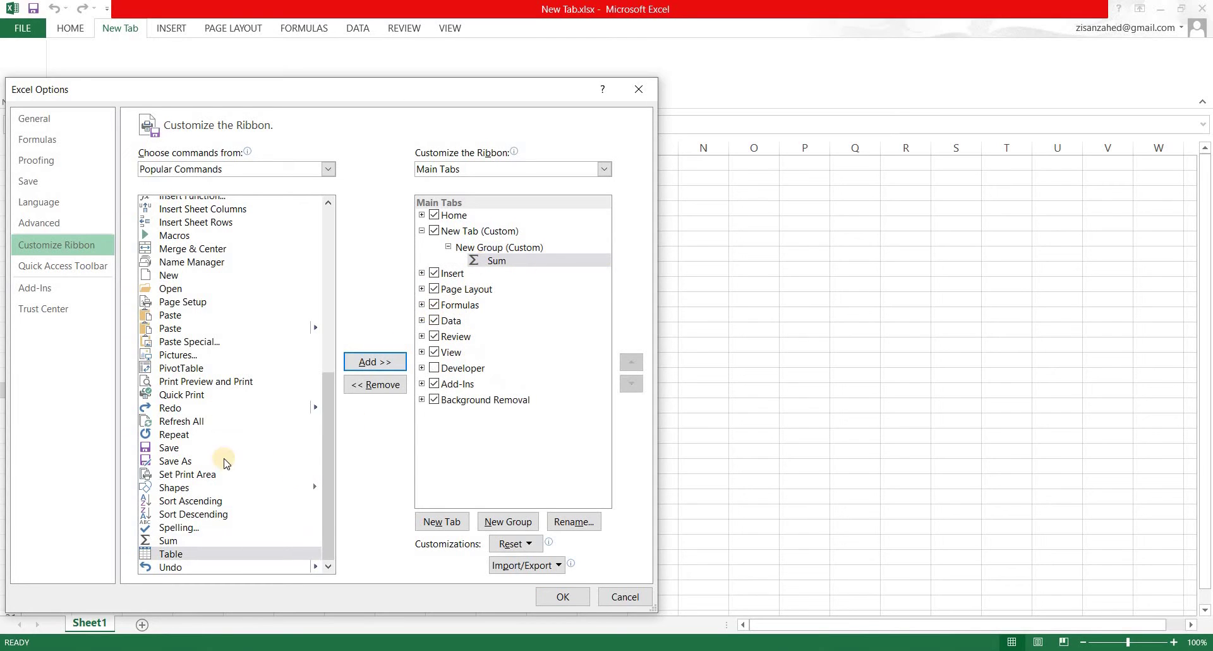
Step: Add the Shapes and Insert Function commands to the custom tab's group and apply the ribbon changes
click(183, 487)
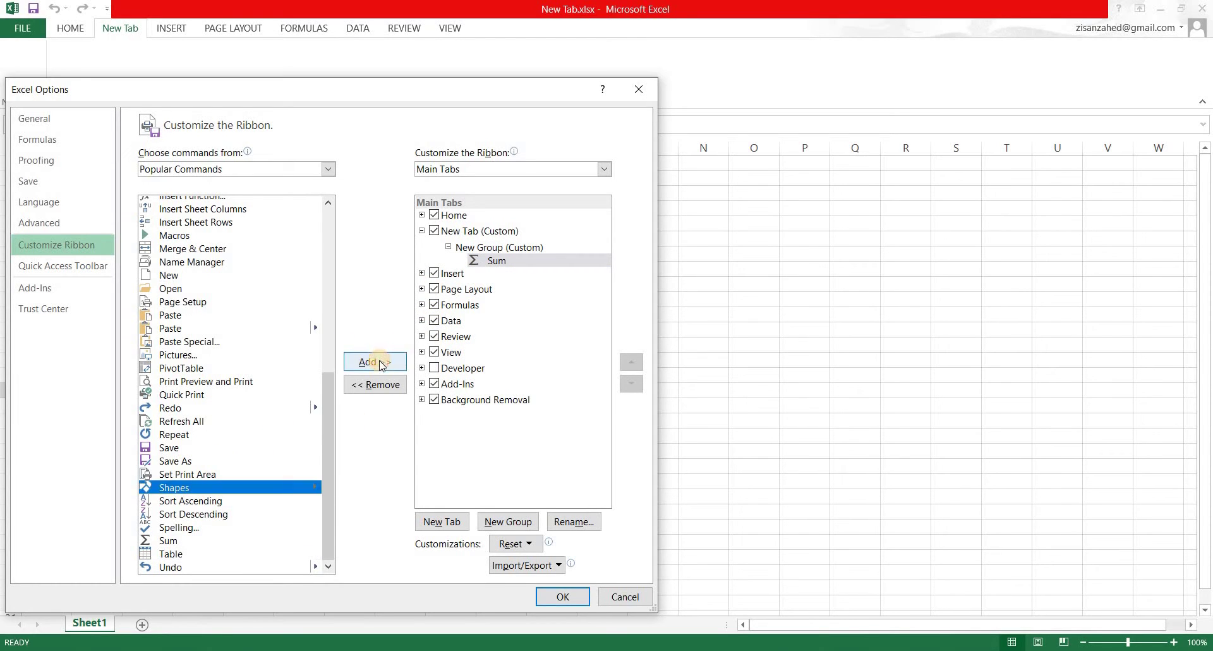
click(381, 362)
scroll(241, 376, up, 4)
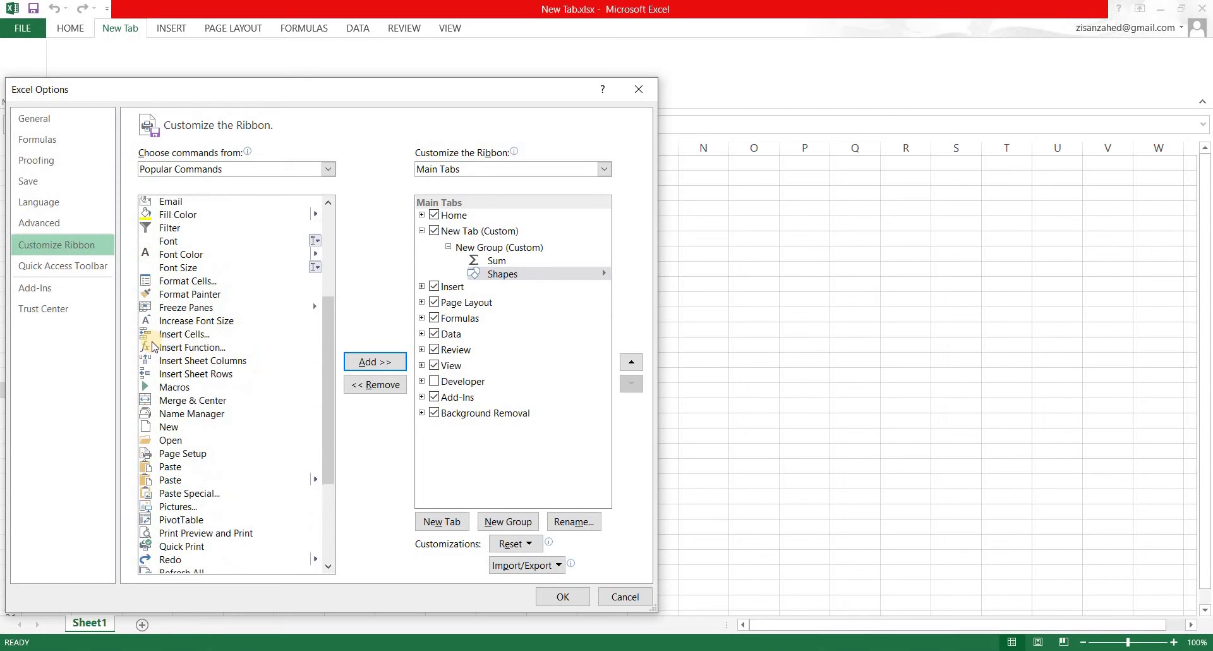
click(174, 347)
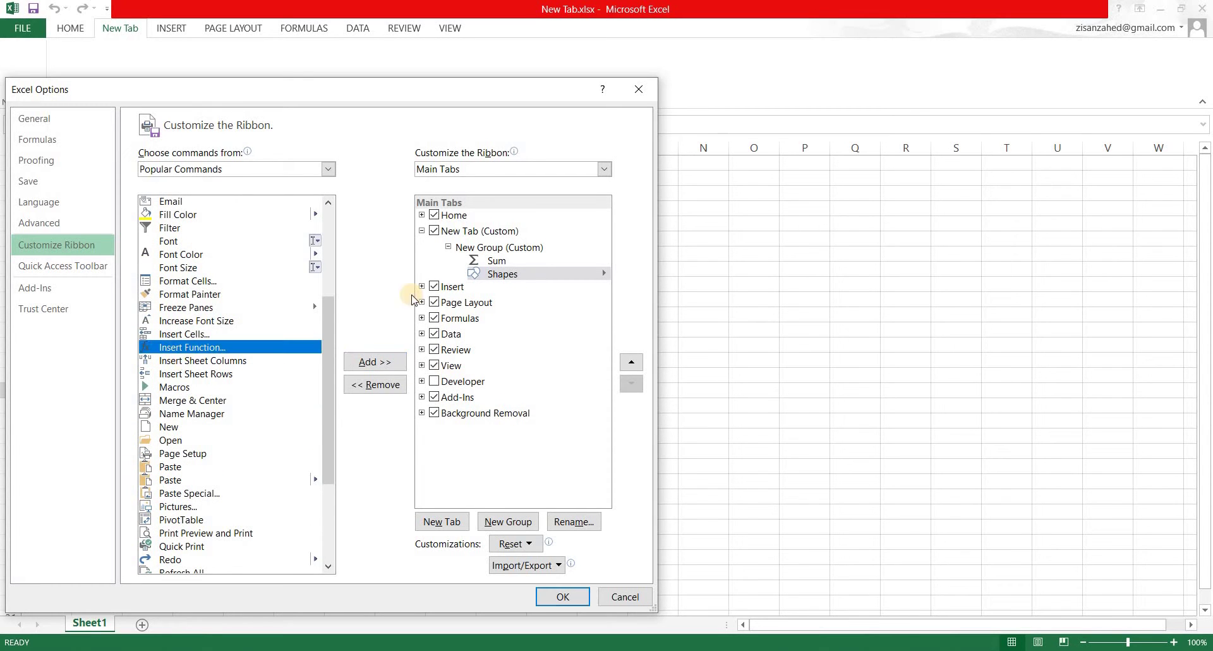
click(370, 362)
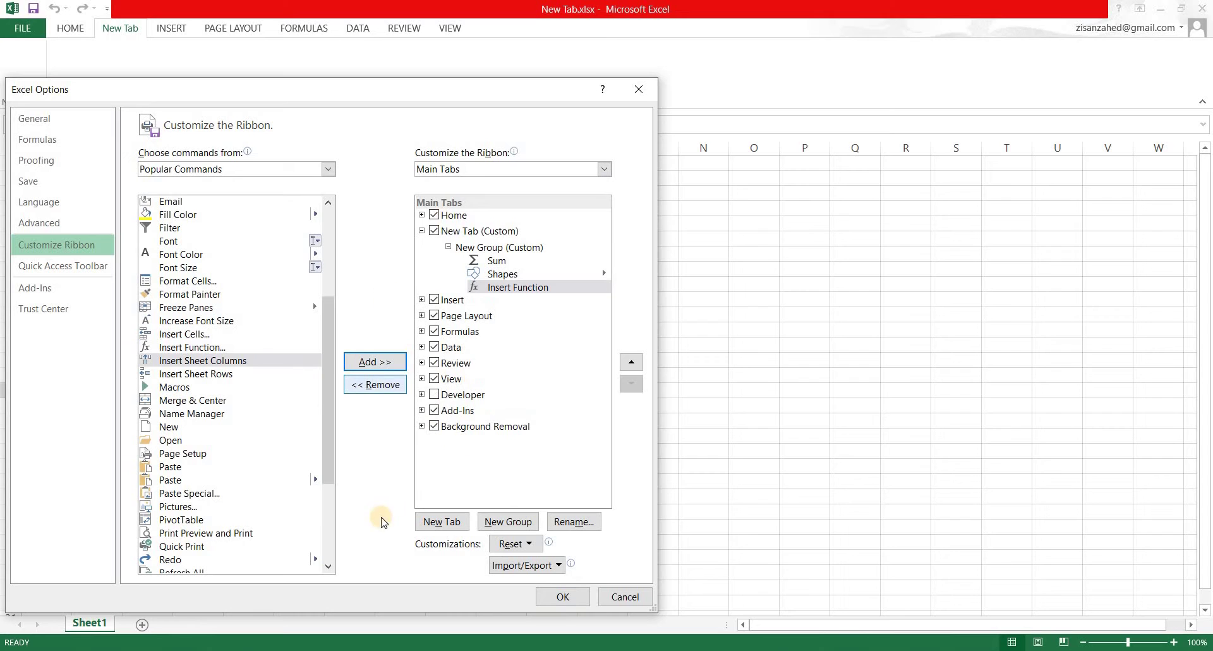
click(561, 599)
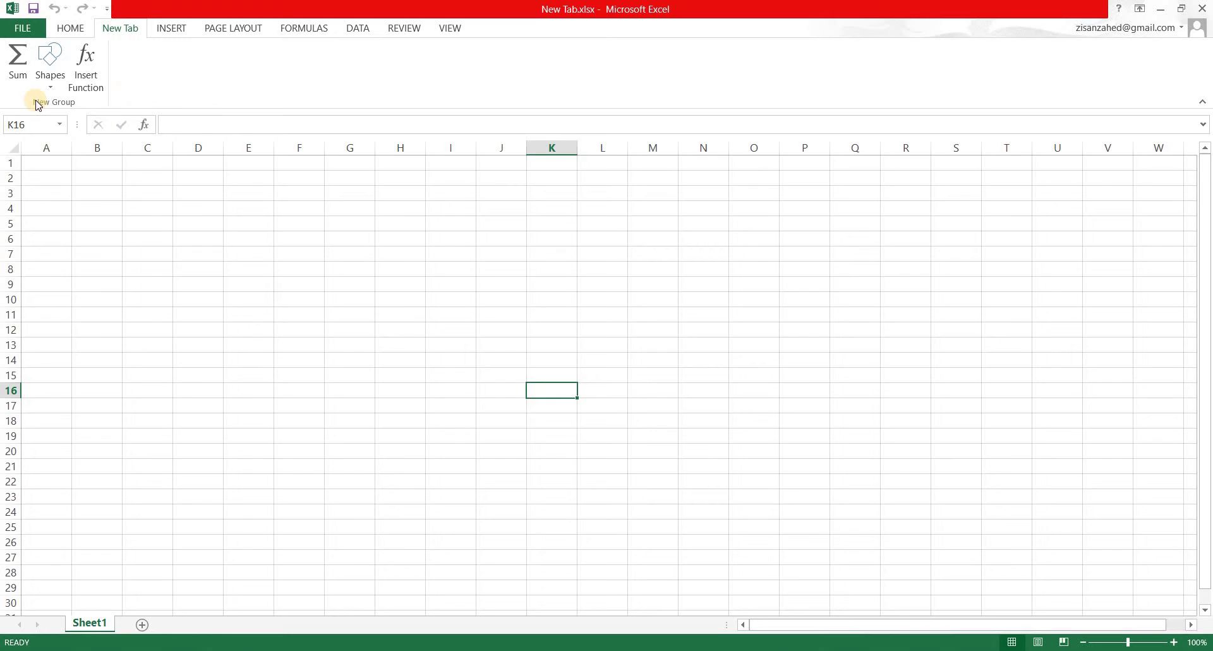
Step: Customize the ribbon to add a second group to the custom tab and name it Group 2
right_click(160, 59)
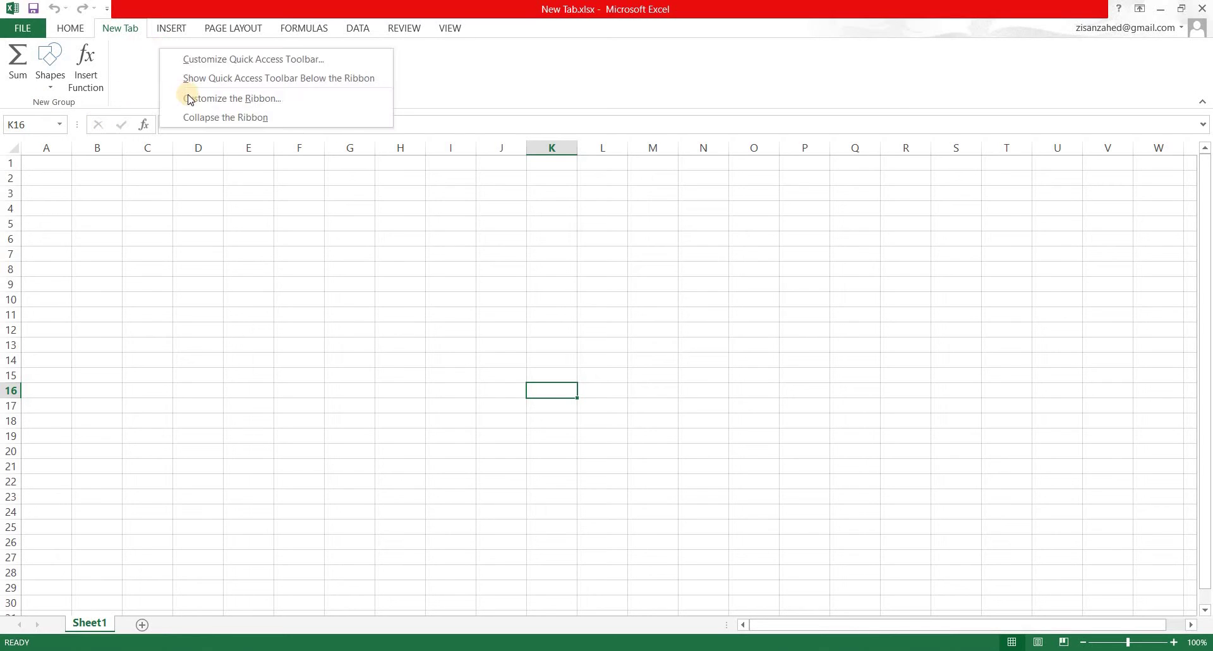
click(189, 94)
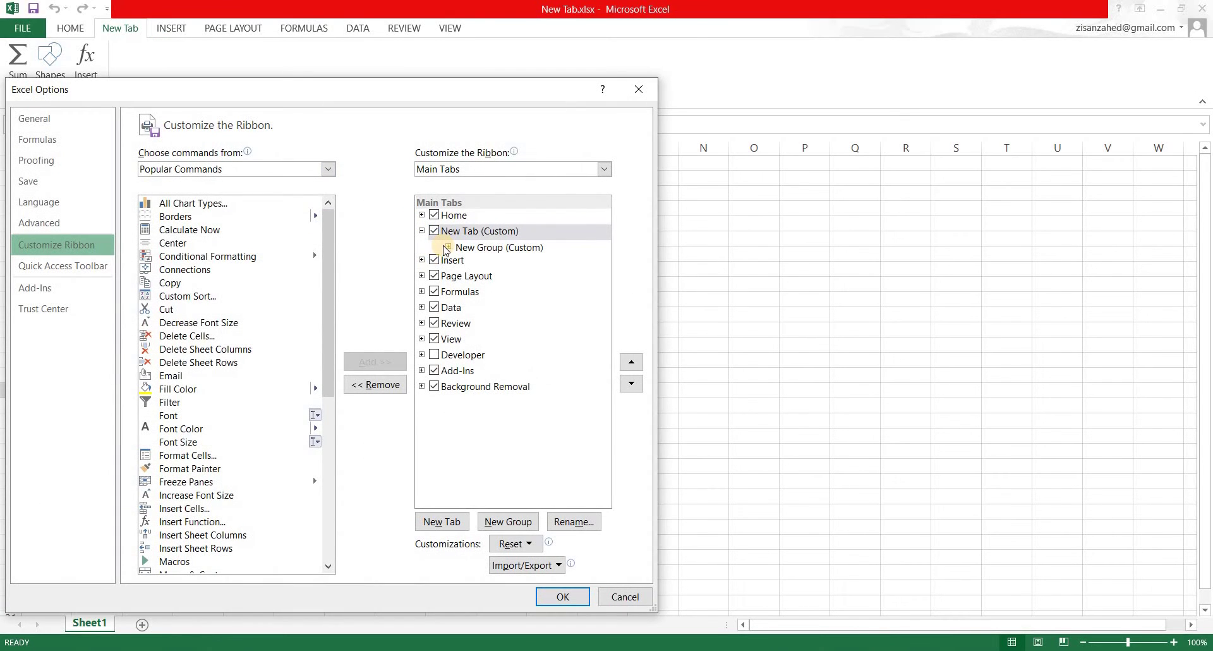
click(443, 247)
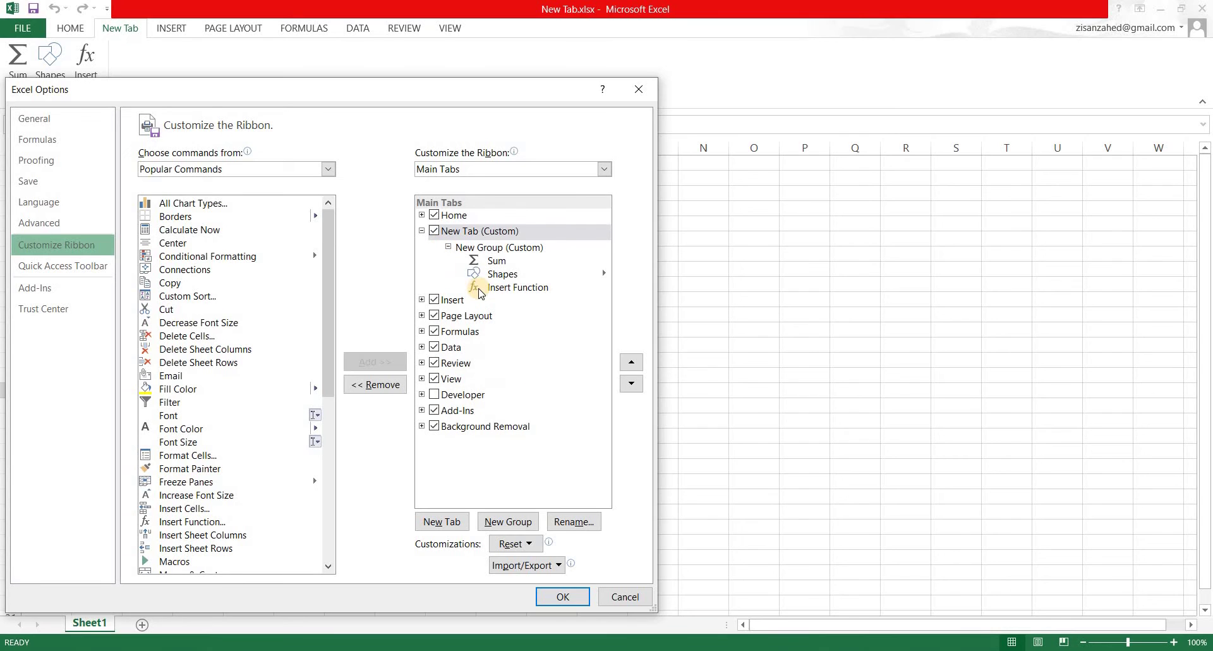
click(499, 522)
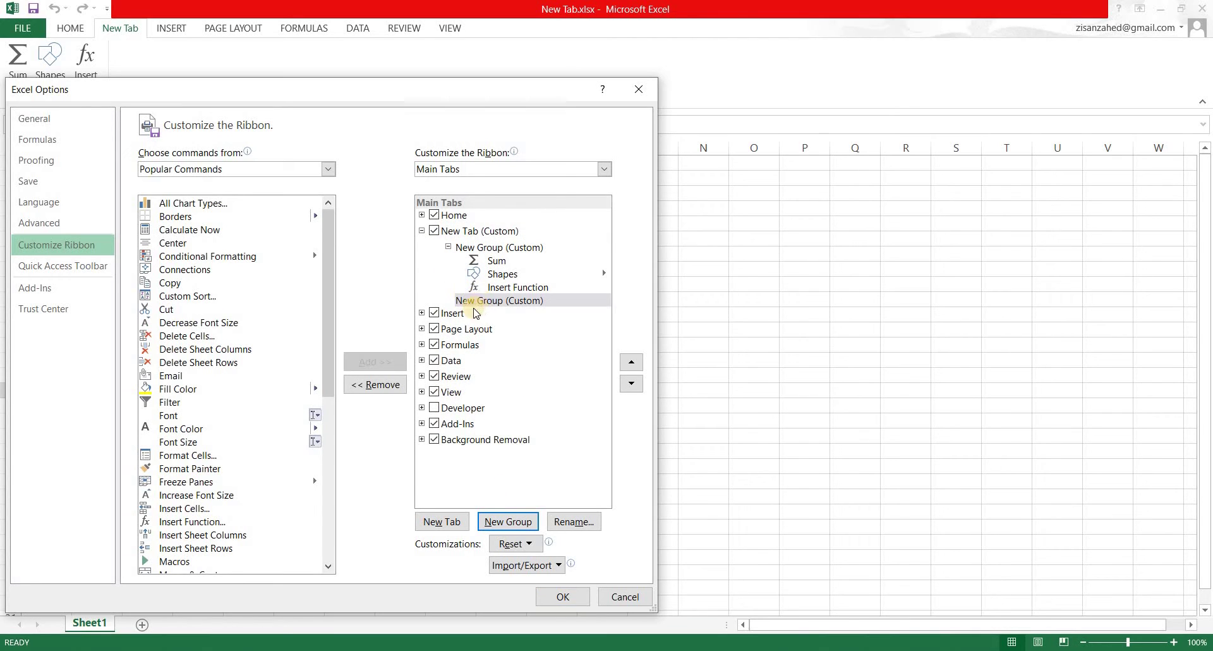
click(579, 522)
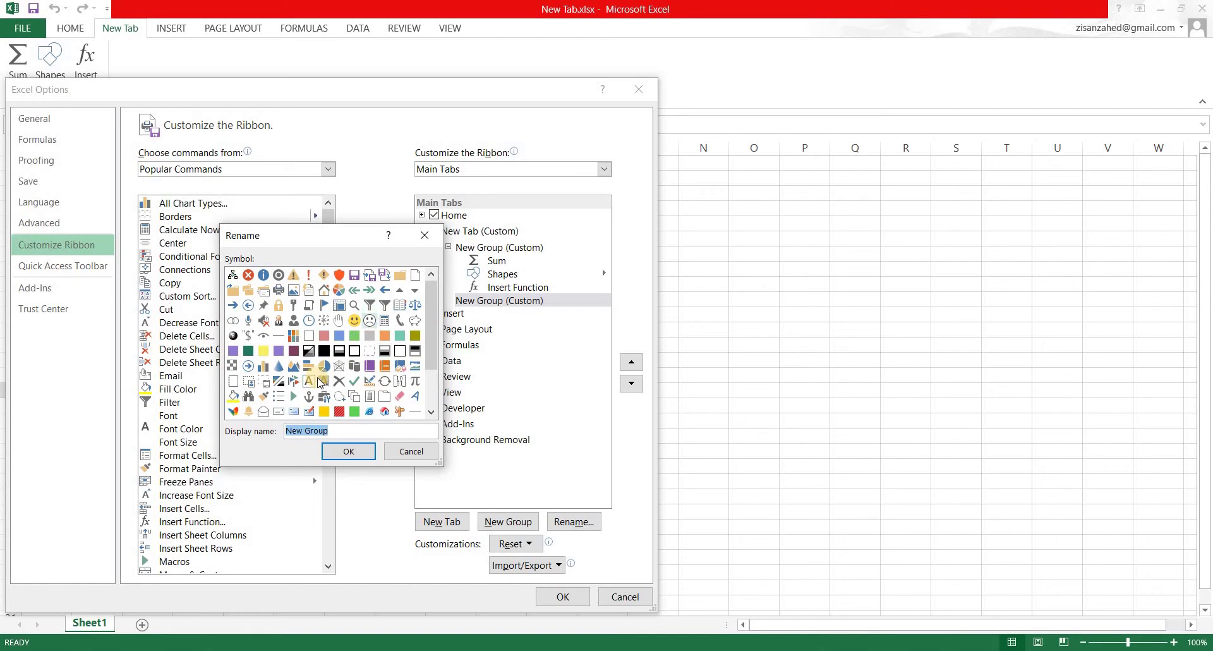
click(353, 412)
text(G)
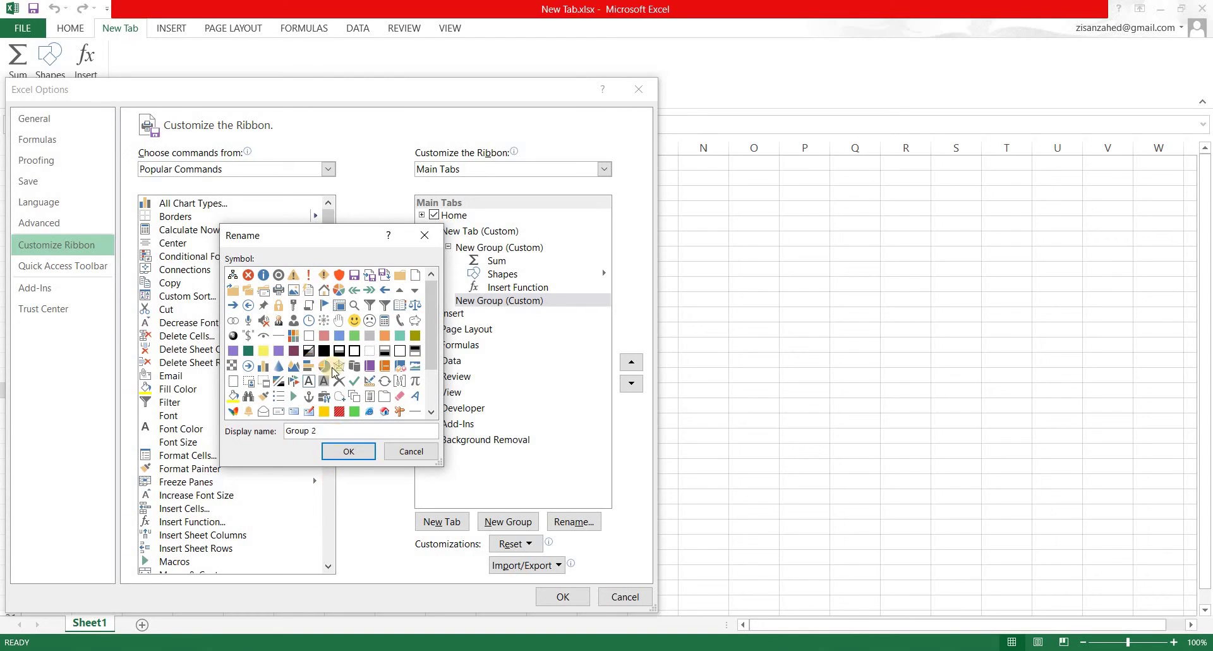
click(352, 451)
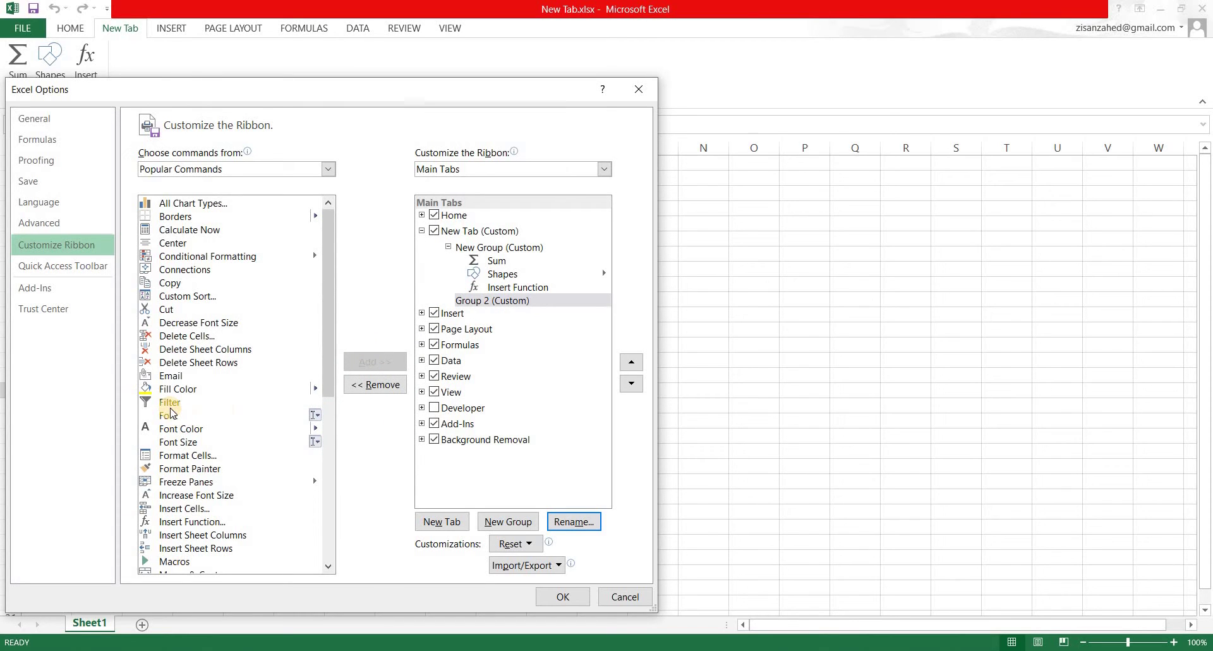
Step: Add the Fill Color and Filter commands to Group 2 of the custom tab
click(268, 389)
click(367, 361)
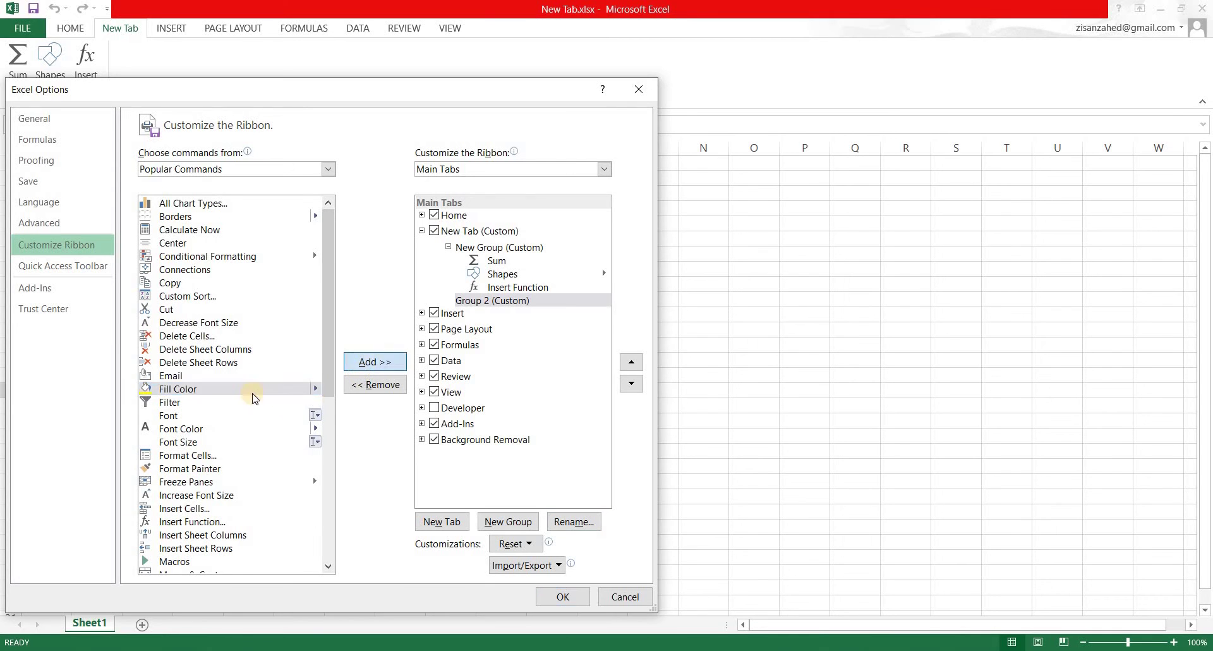
click(376, 360)
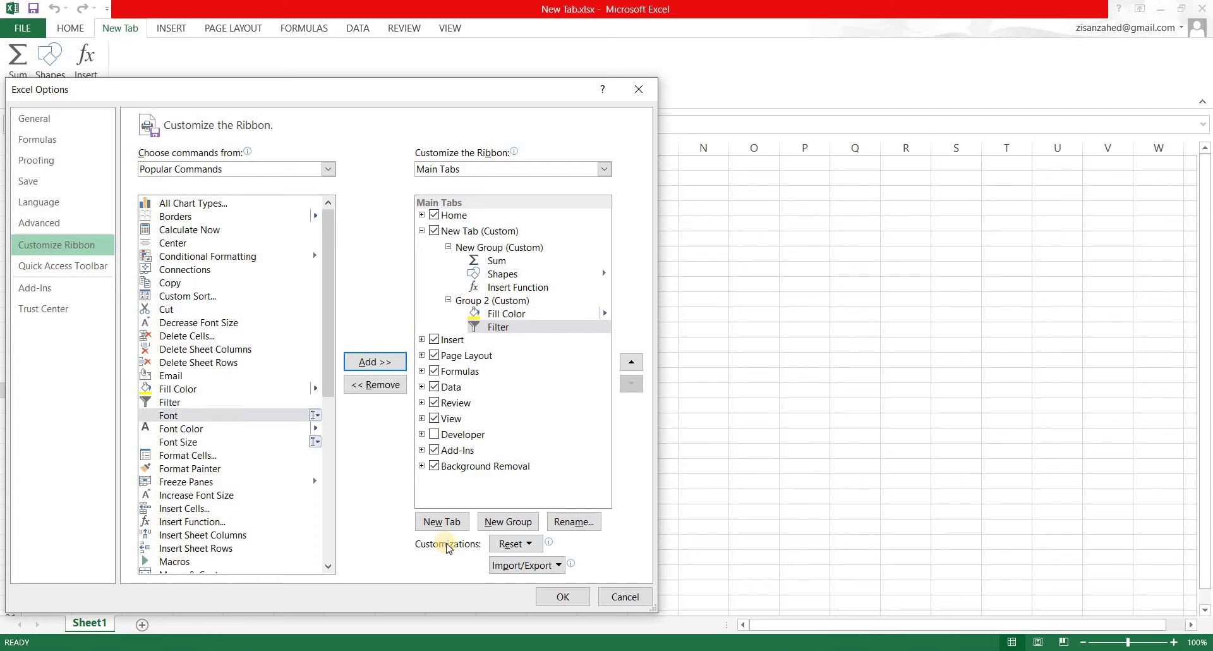
Step: Apply the Group 2 changes, then customize the ribbon again and rename the custom tab as "Intro to custon"
click(558, 596)
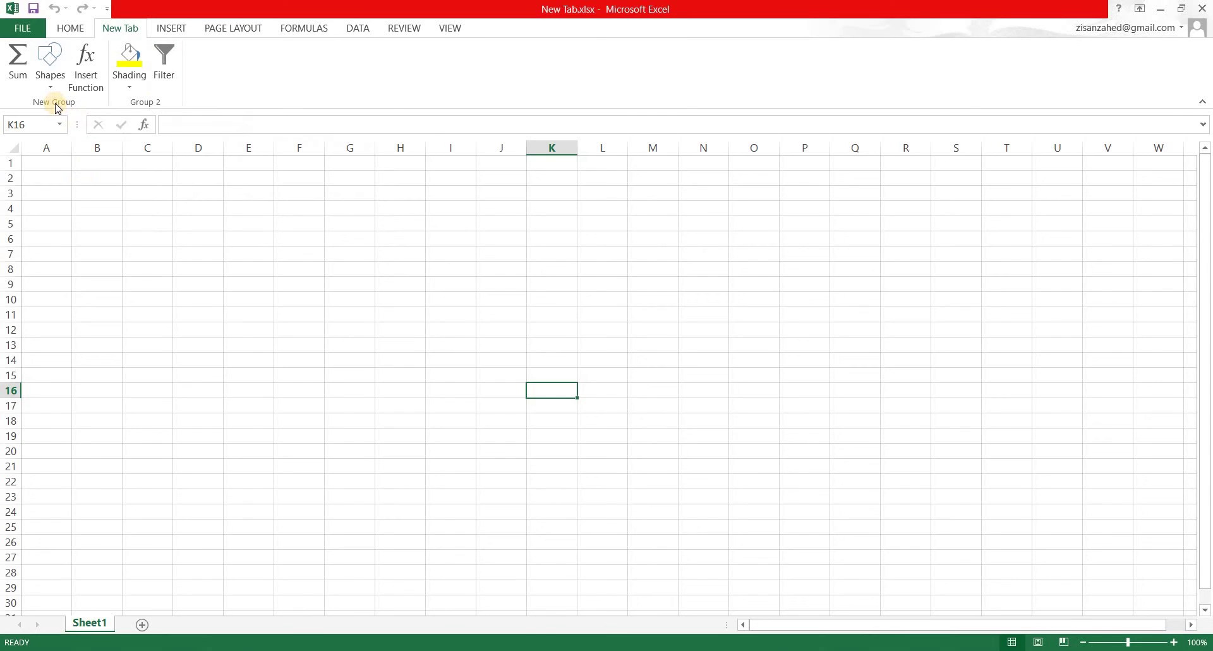
right_click(232, 79)
click(266, 128)
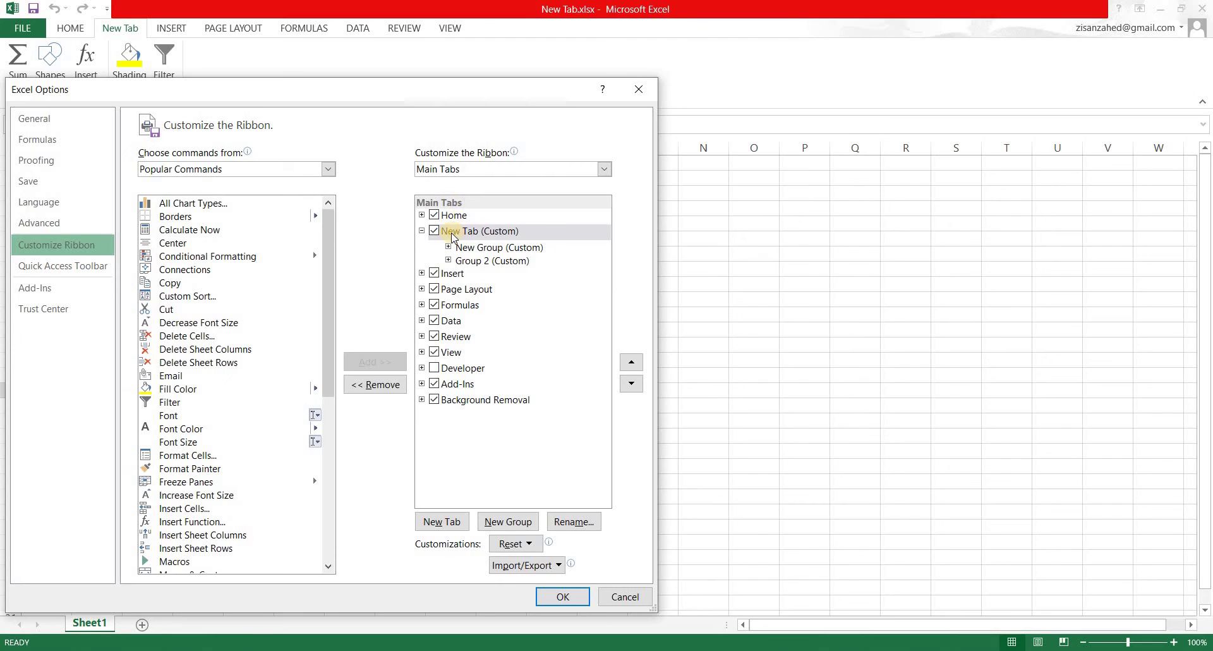
click(453, 236)
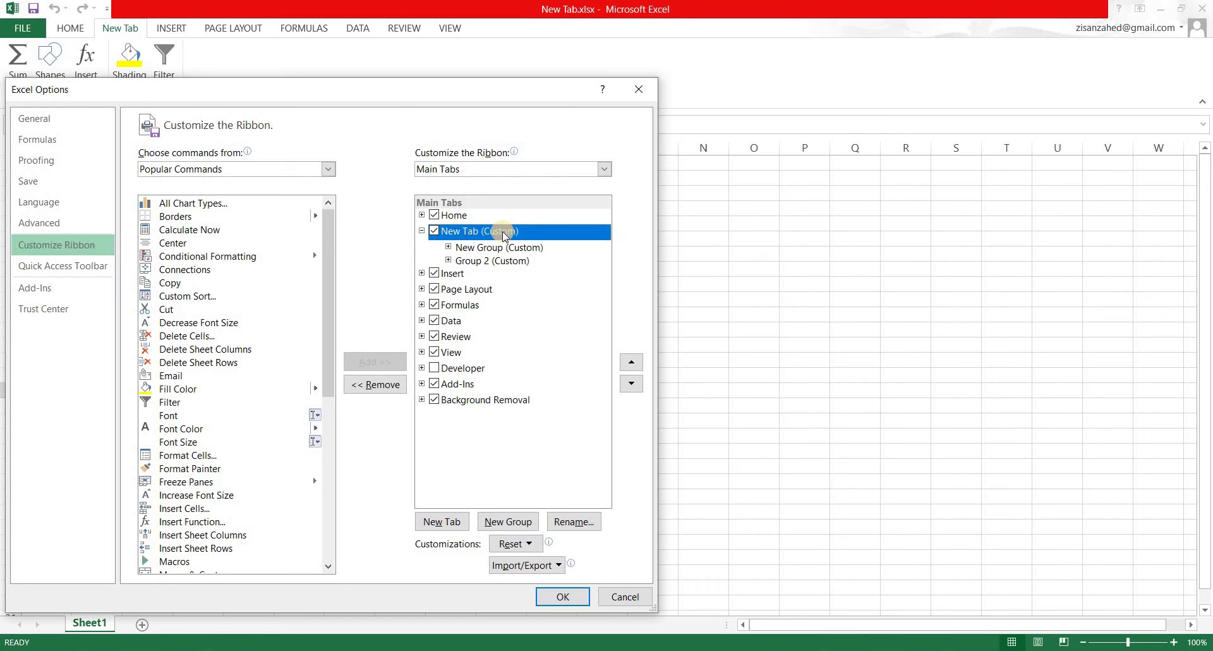
click(572, 521)
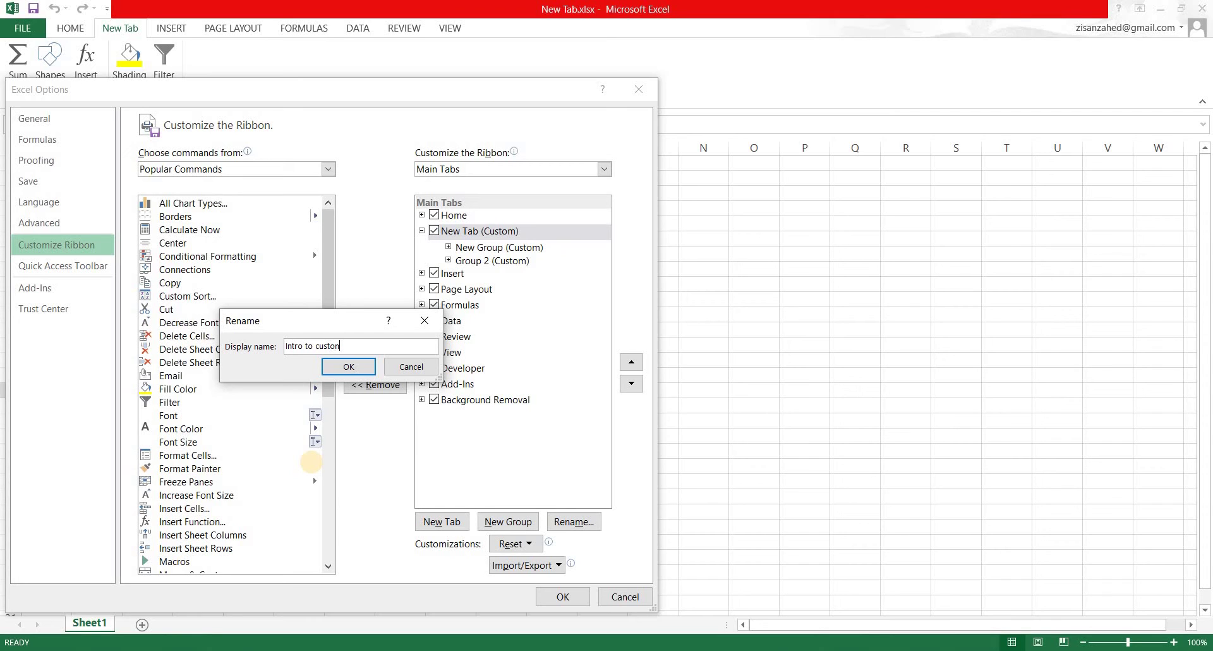
click(366, 373)
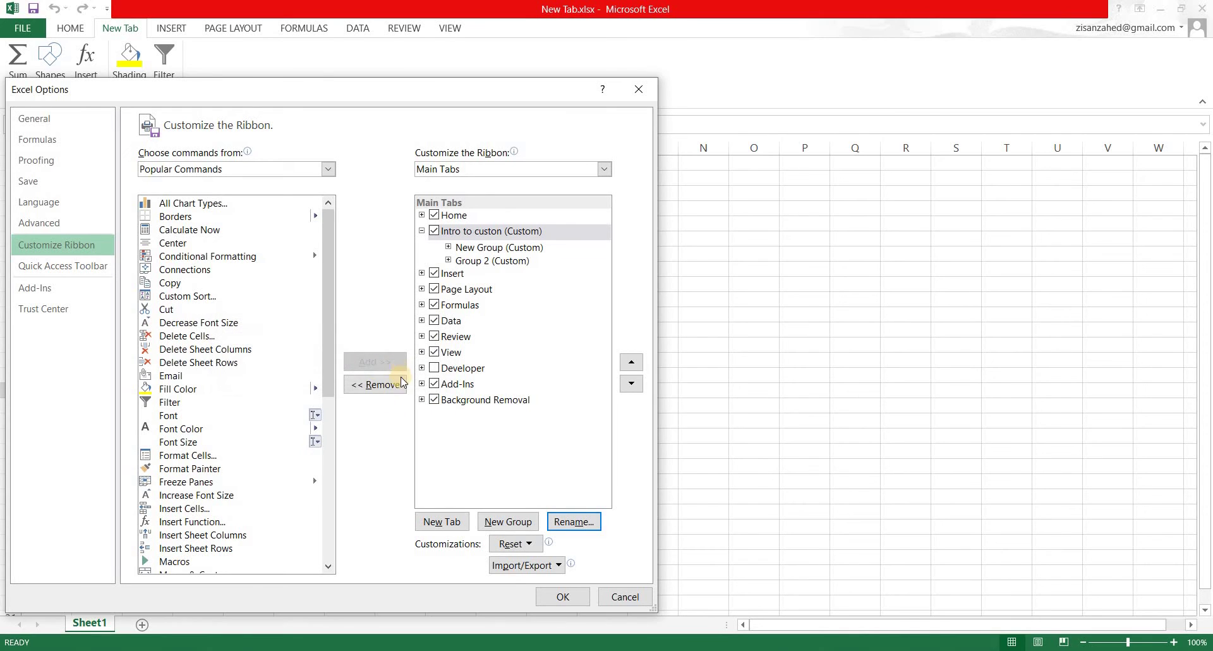
Step: Rename the custom tab's New Group as "Sum,shape,function" with the green square symbol and apply the ribbon changes
click(483, 248)
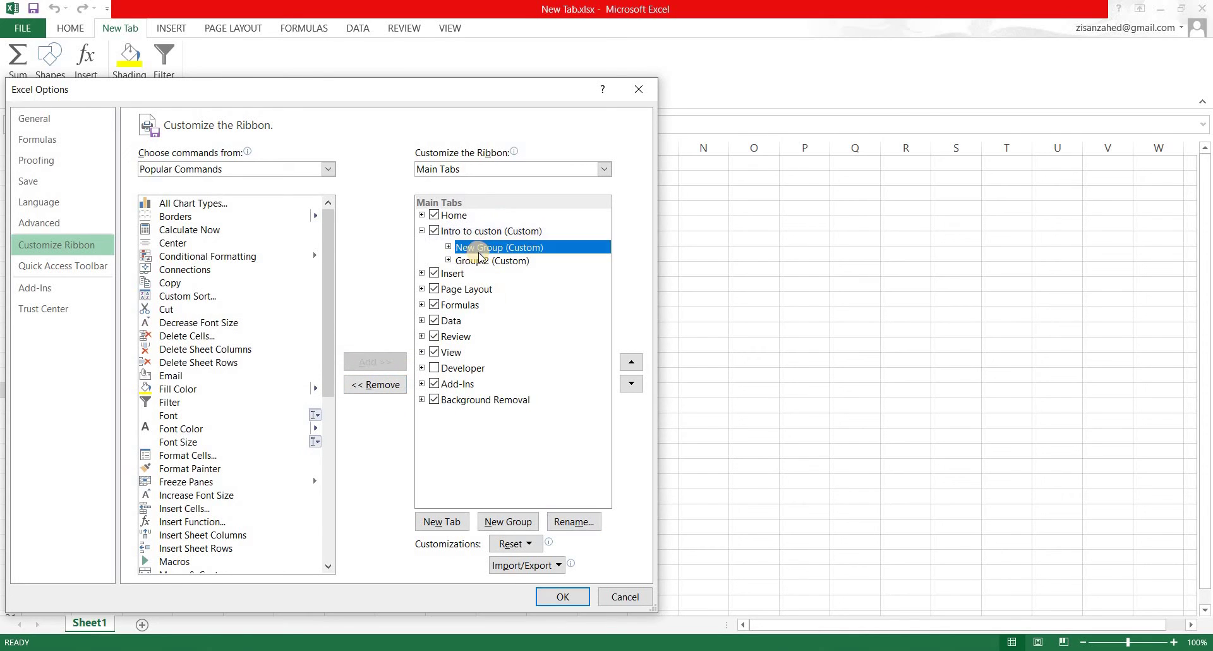
click(575, 521)
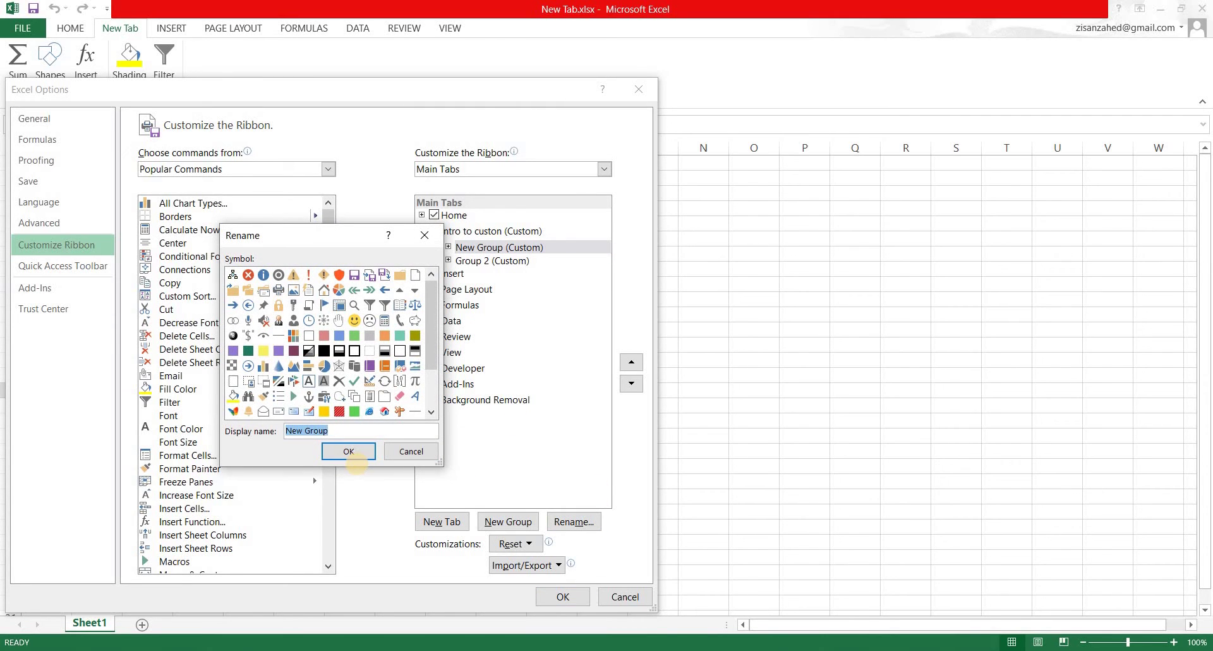
text(Sum,shape,function)
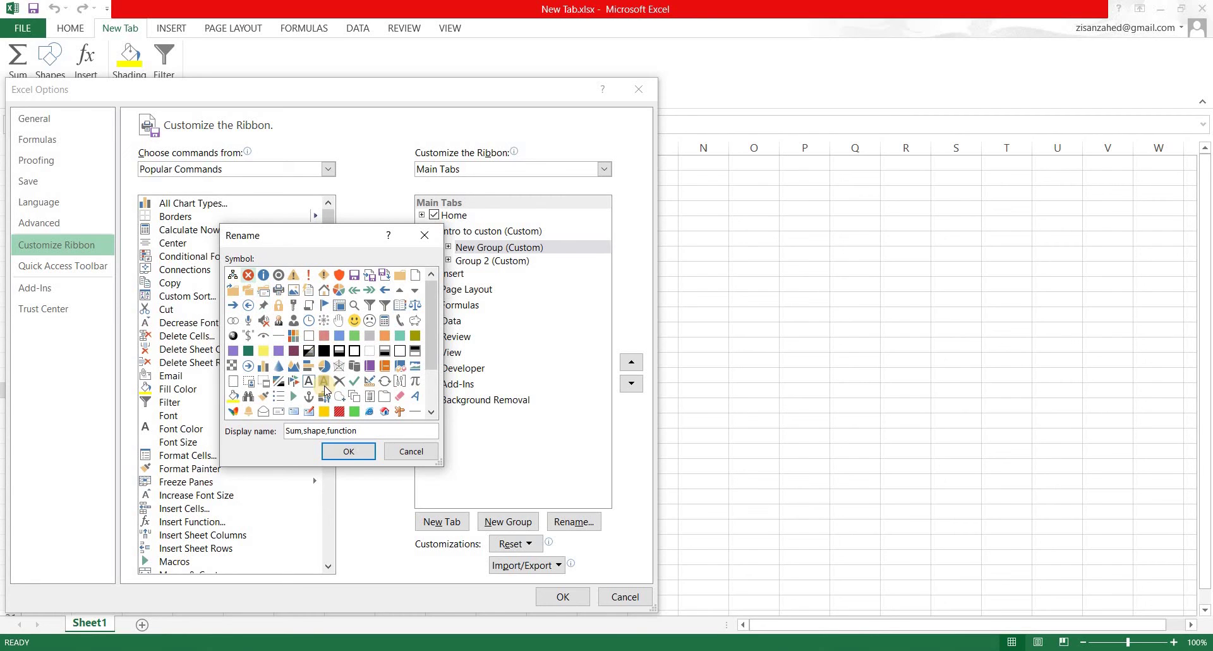
click(355, 411)
click(348, 451)
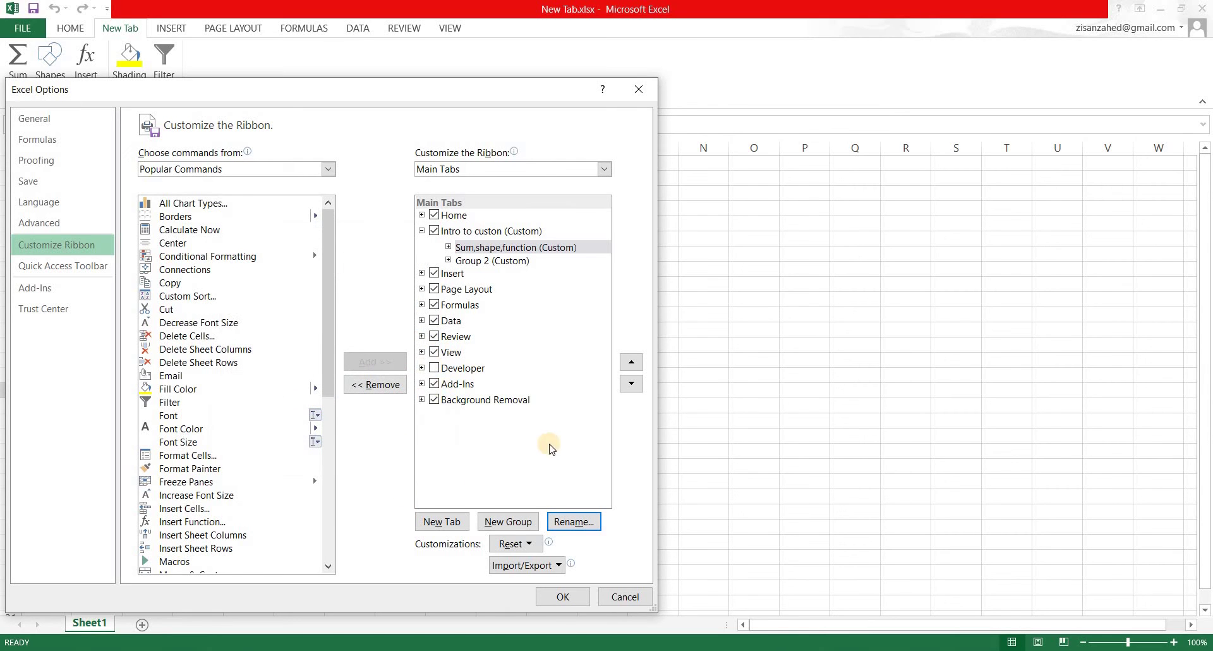
click(557, 597)
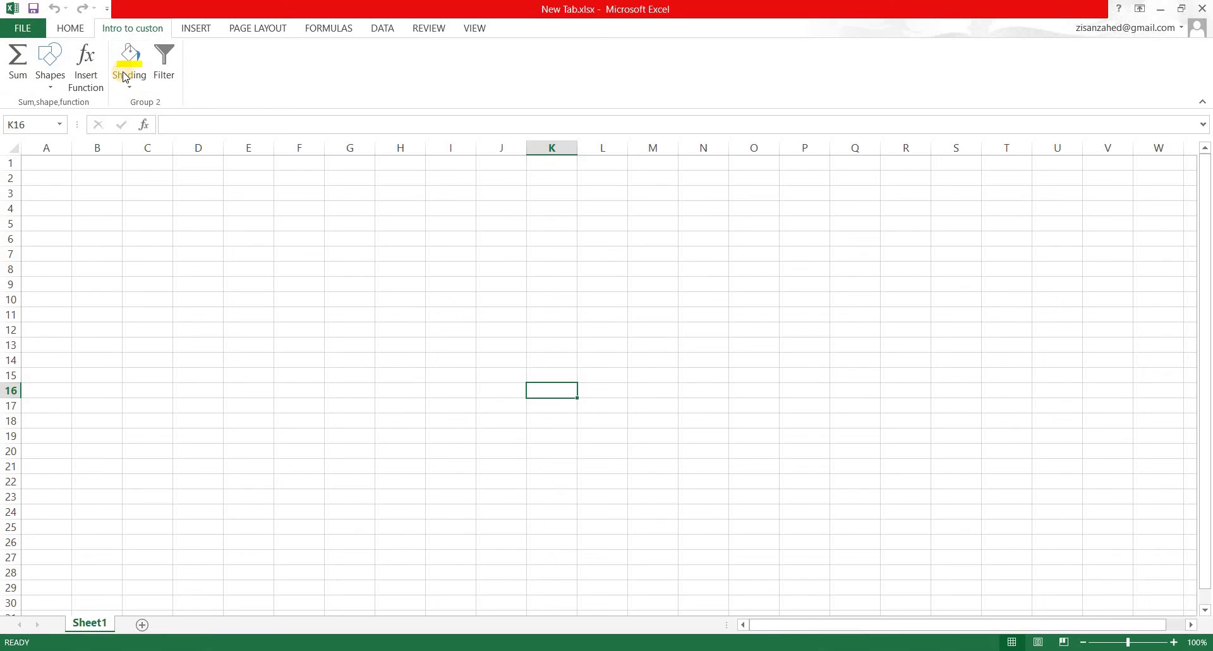
Step: Compare the custom tab's groups and commands with those on the built-in Home, Insert and Page Layout tabs
click(71, 29)
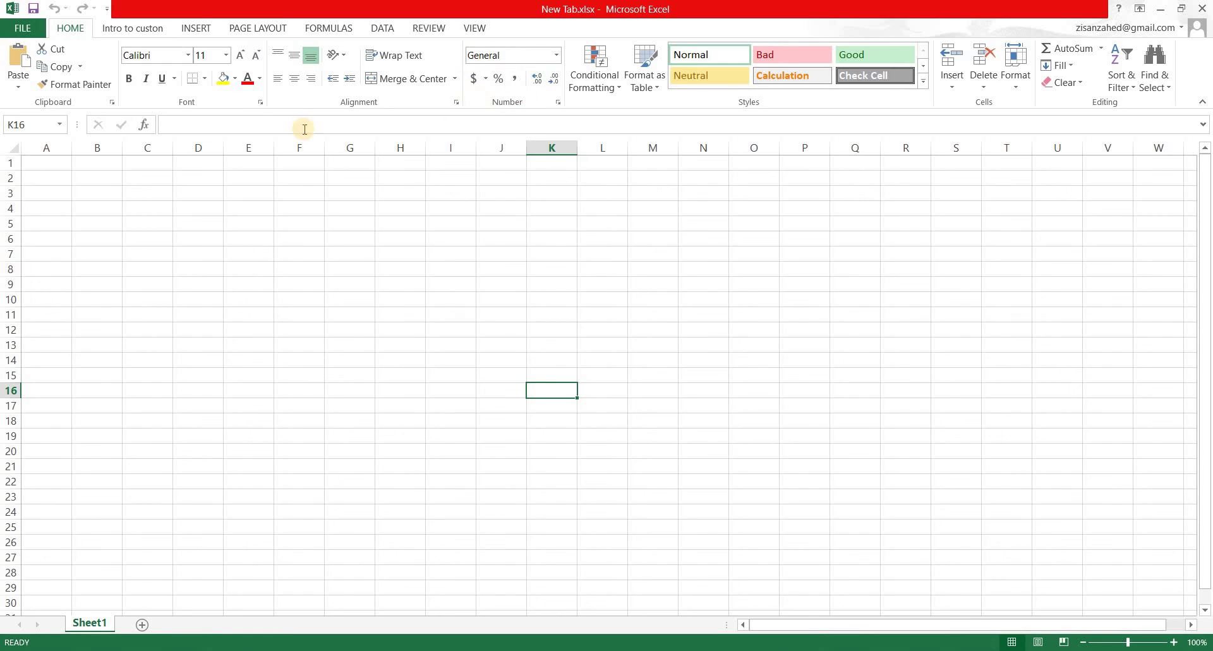
click(196, 28)
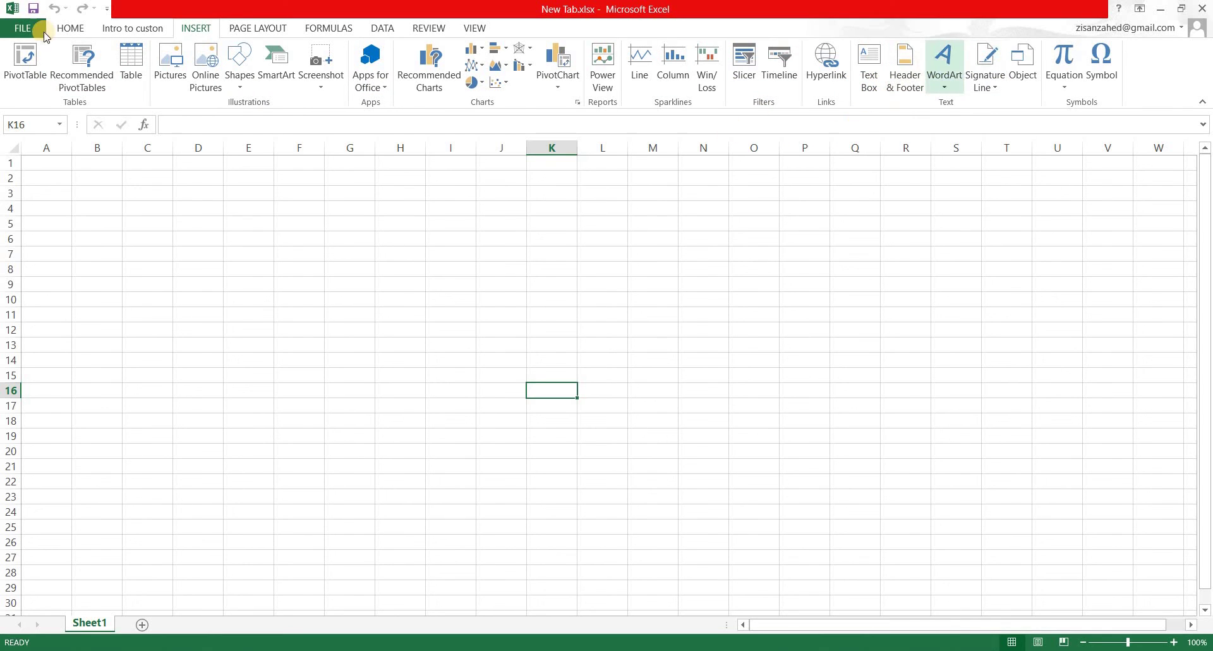
click(140, 28)
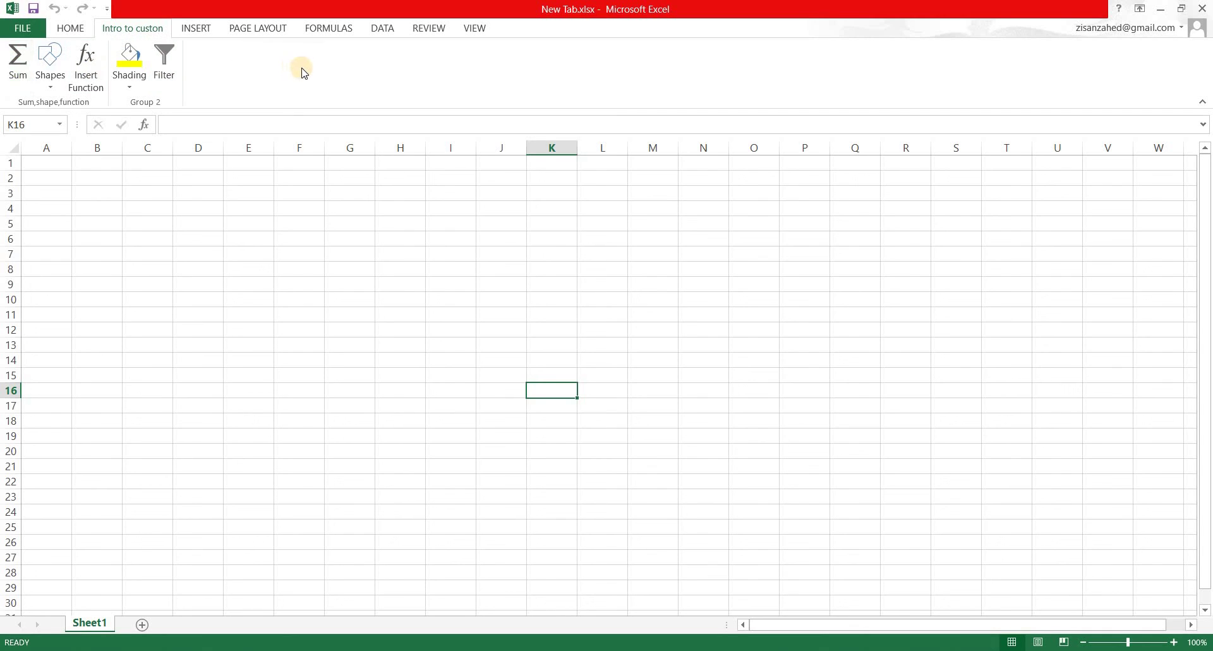
click(69, 28)
click(201, 29)
click(286, 32)
click(127, 29)
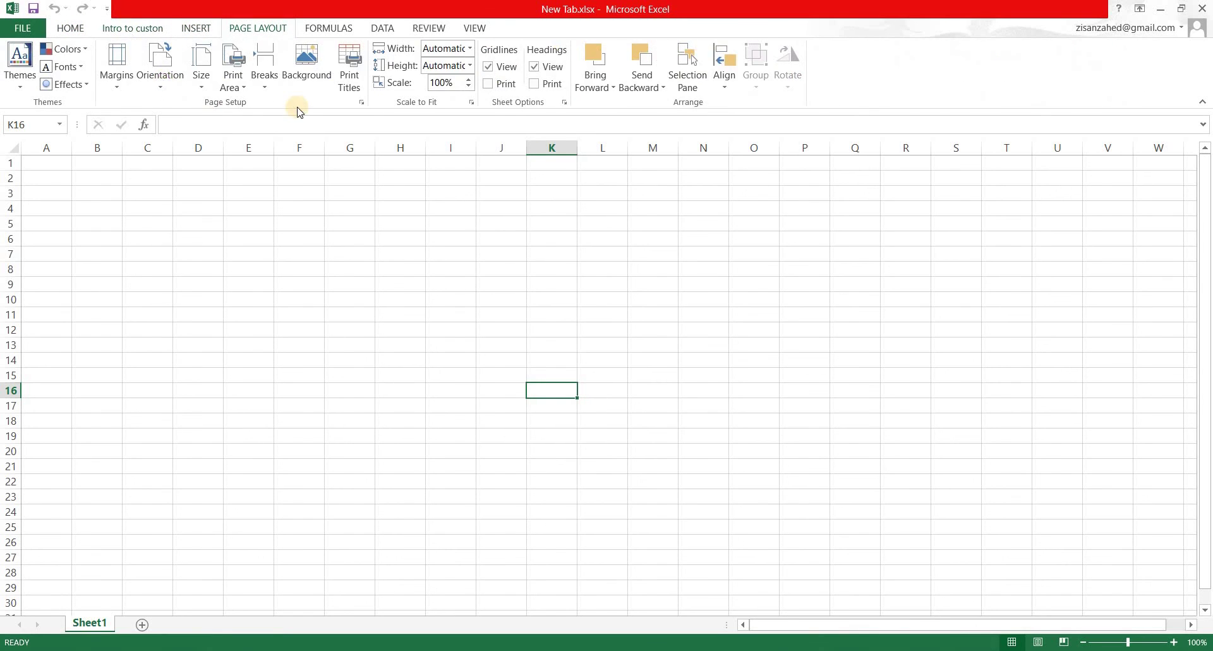